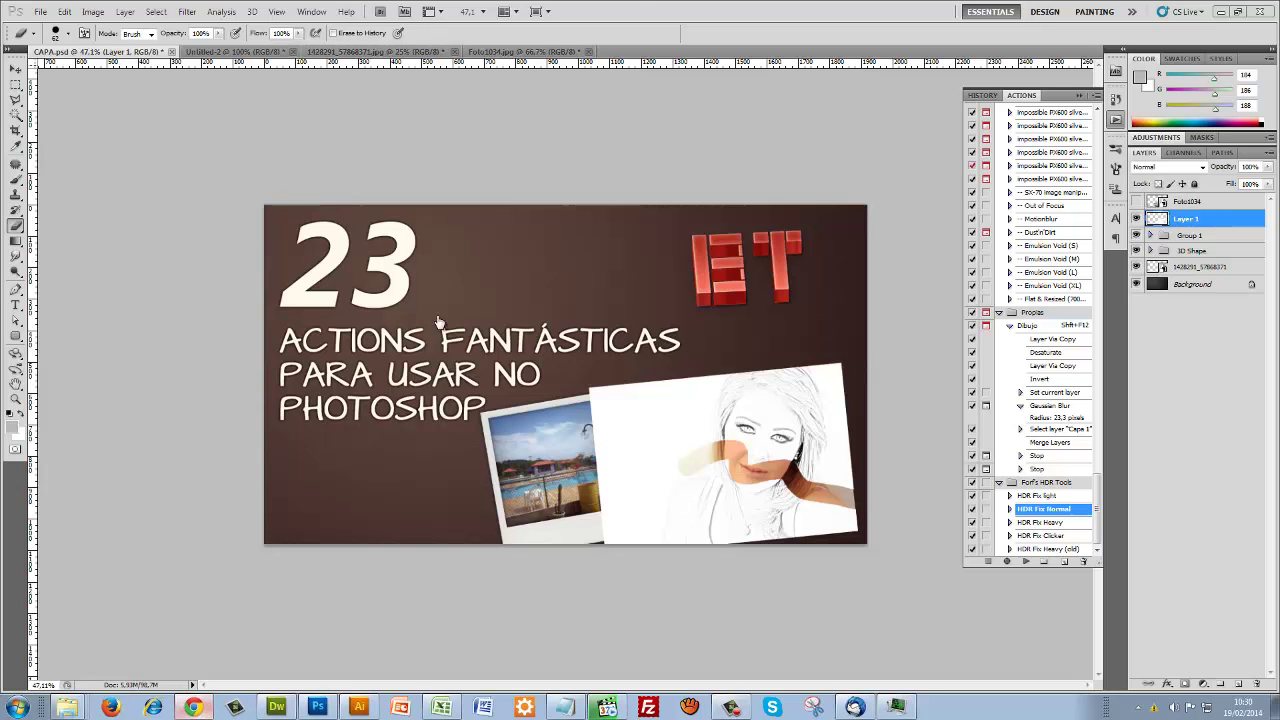
- Scroll through the bonstutoriais article in Chrome to items 02 and 03
key(alt+Tab)
scroll(930, 413, up, 3)
scroll(871, 394, down, 4)
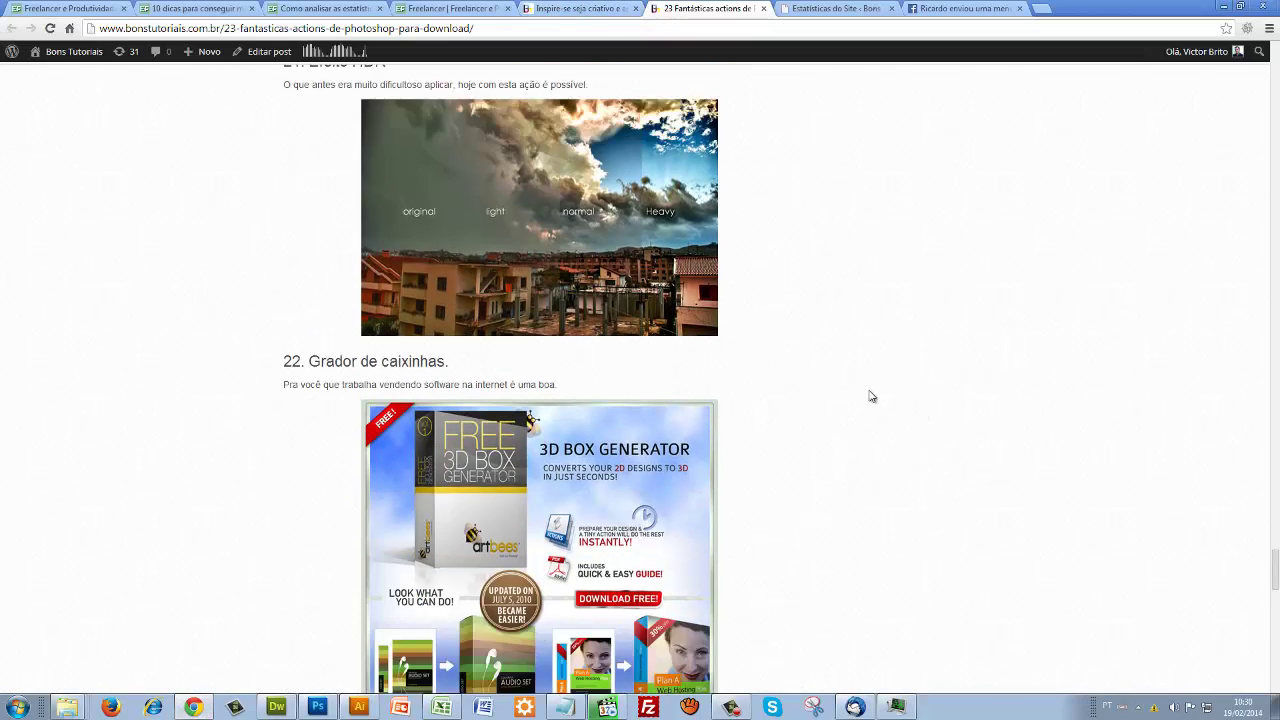
scroll(908, 424, up, 3)
scroll(908, 424, up, 2)
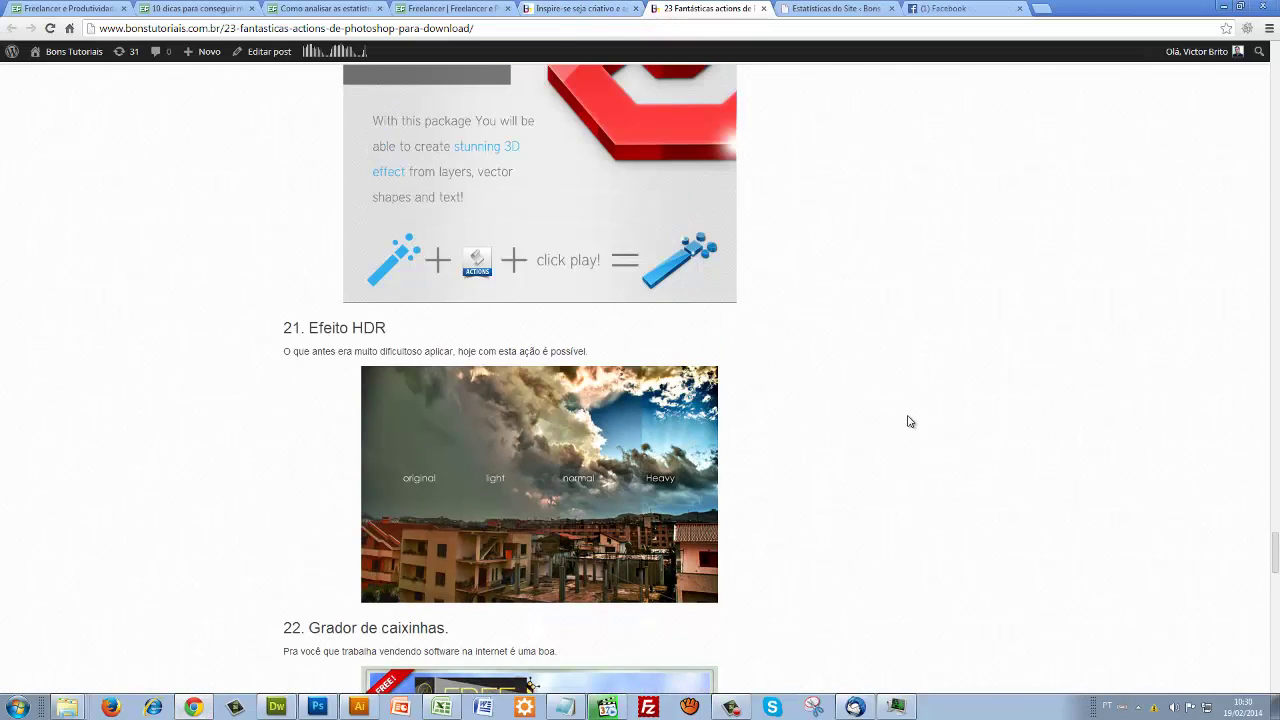
scroll(908, 424, up, 1)
scroll(600, 465, down, 1)
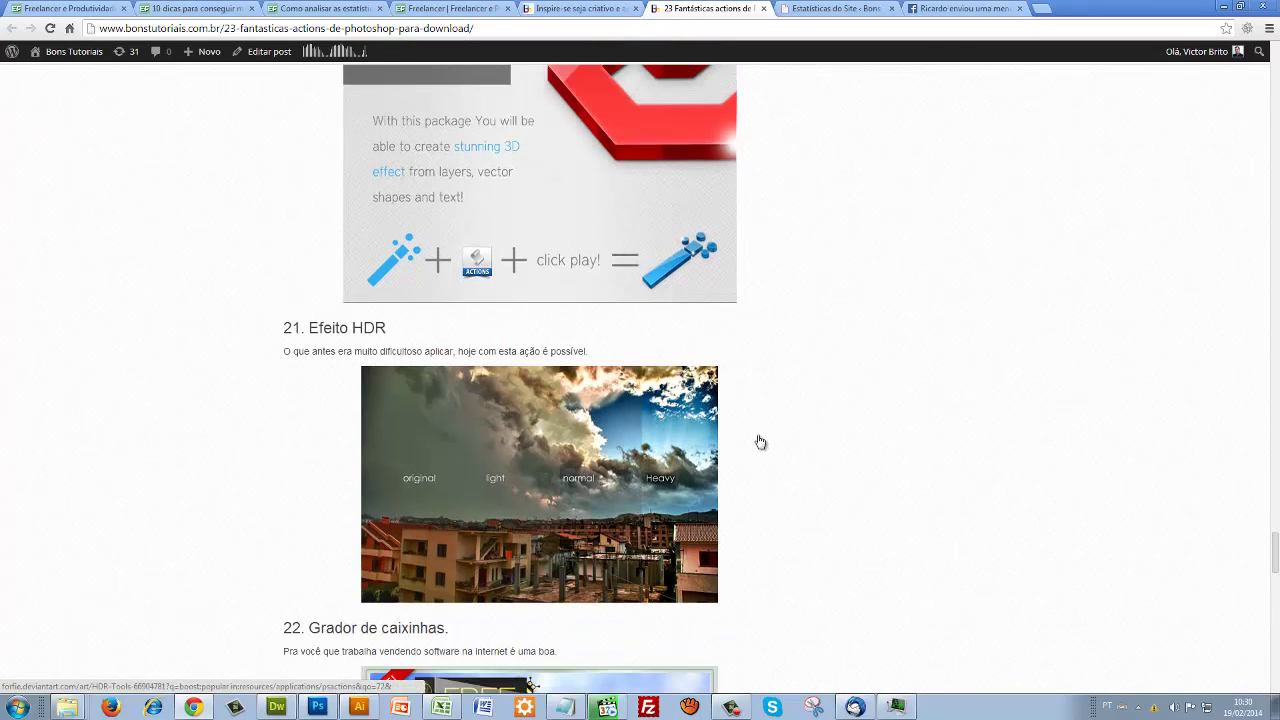
scroll(834, 486, up, 5)
scroll(848, 481, up, 5)
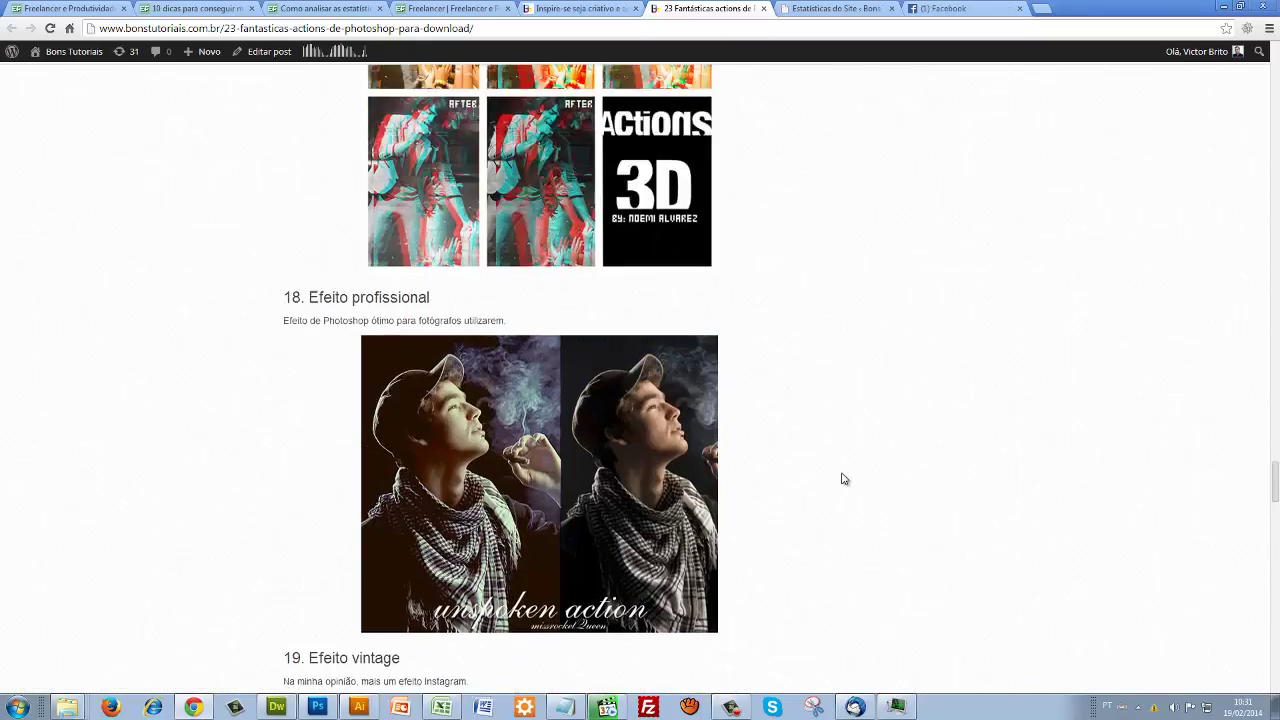
scroll(843, 477, up, 5)
scroll(1277, 320, up, 1)
mouse_move(1277, 320)
mouse_down()
mouse_move(1241, 151)
mouse_move(1265, 105)
mouse_up()
scroll(1155, 429, down, 1)
scroll(1155, 429, down, 3)
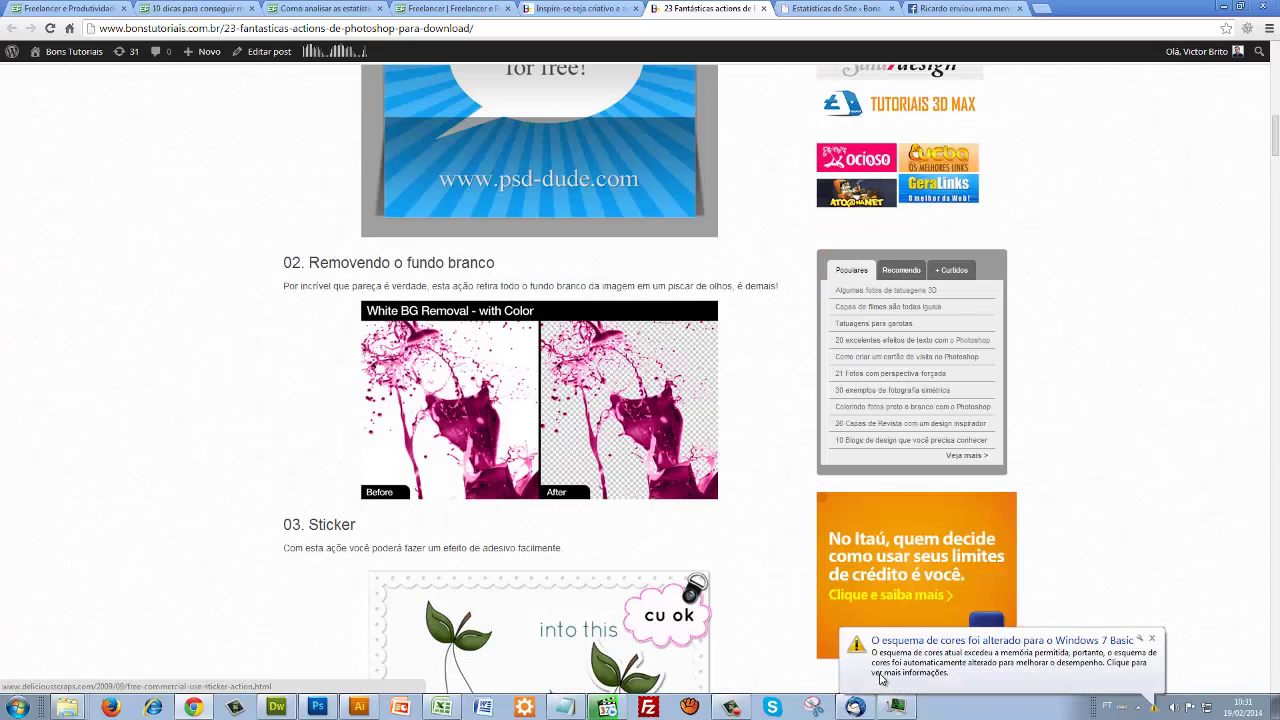
- Dismiss the Windows notification and return to the portrait photo 1428291_57868371.jpg in Photoshop
click(1152, 638)
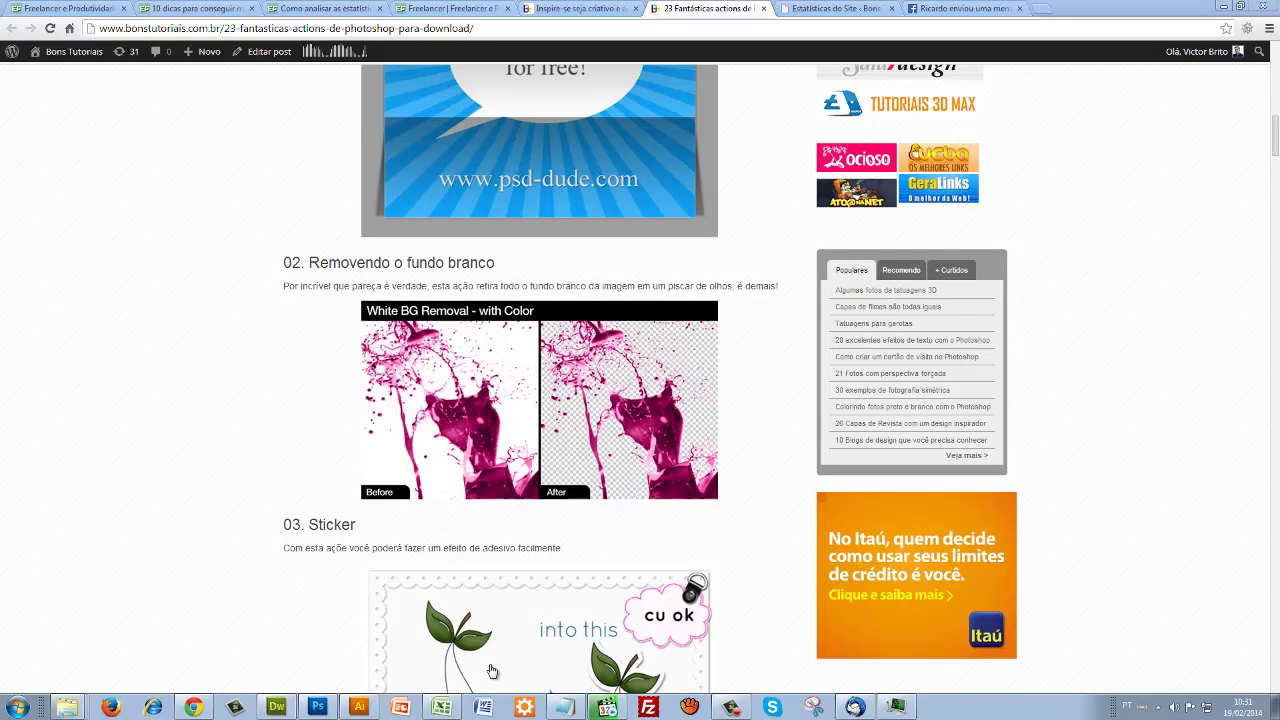
click(309, 707)
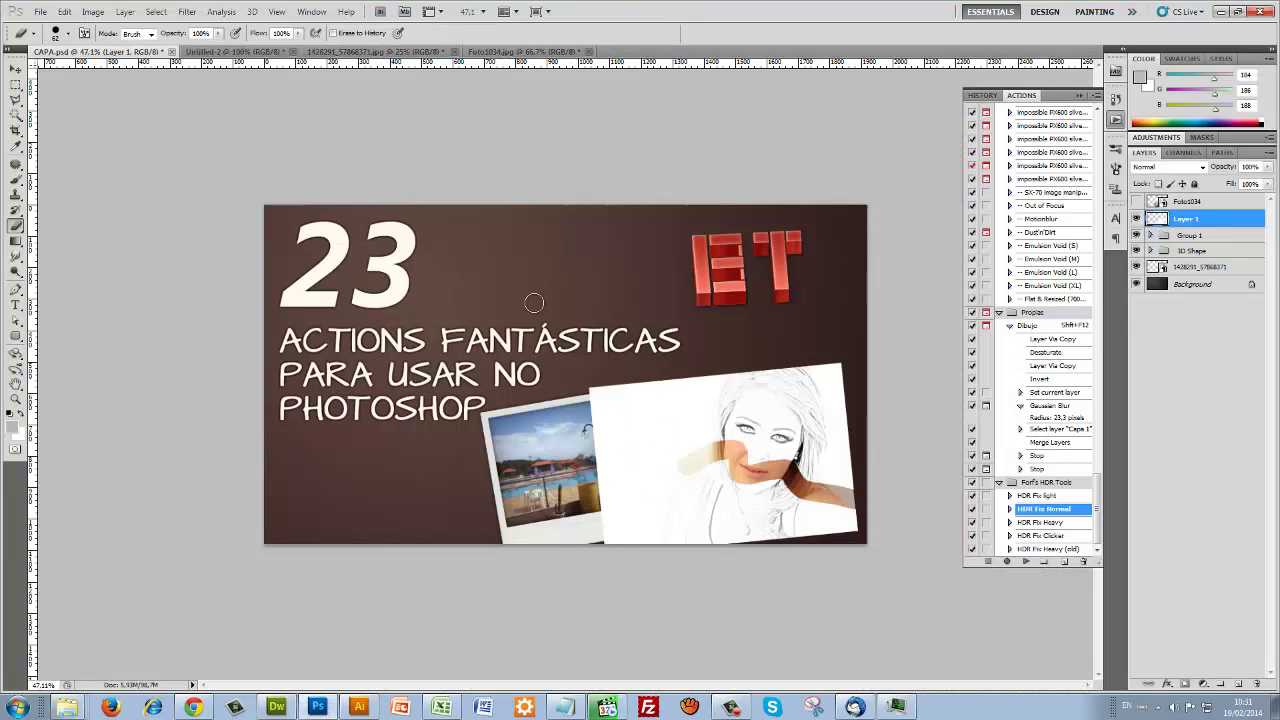
click(366, 53)
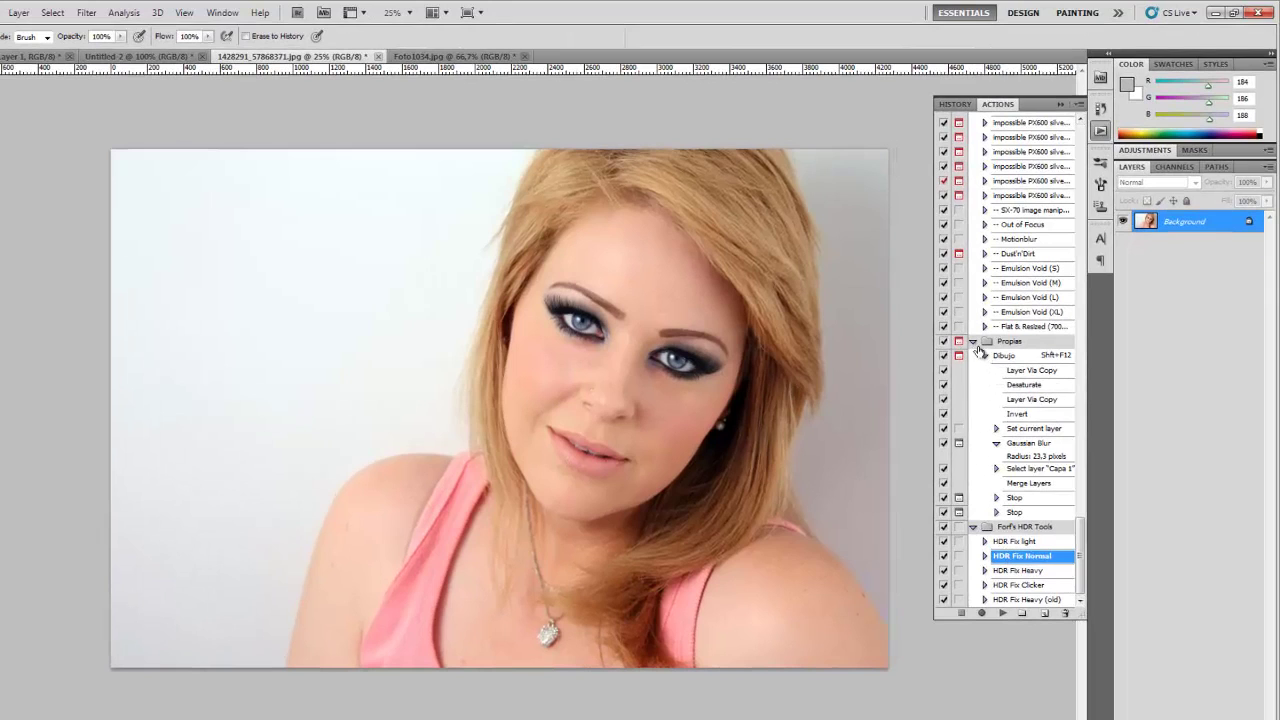
- Run the Propias > Dibujo action with 23,3 px blur, then switch to Untitled-2
click(1034, 343)
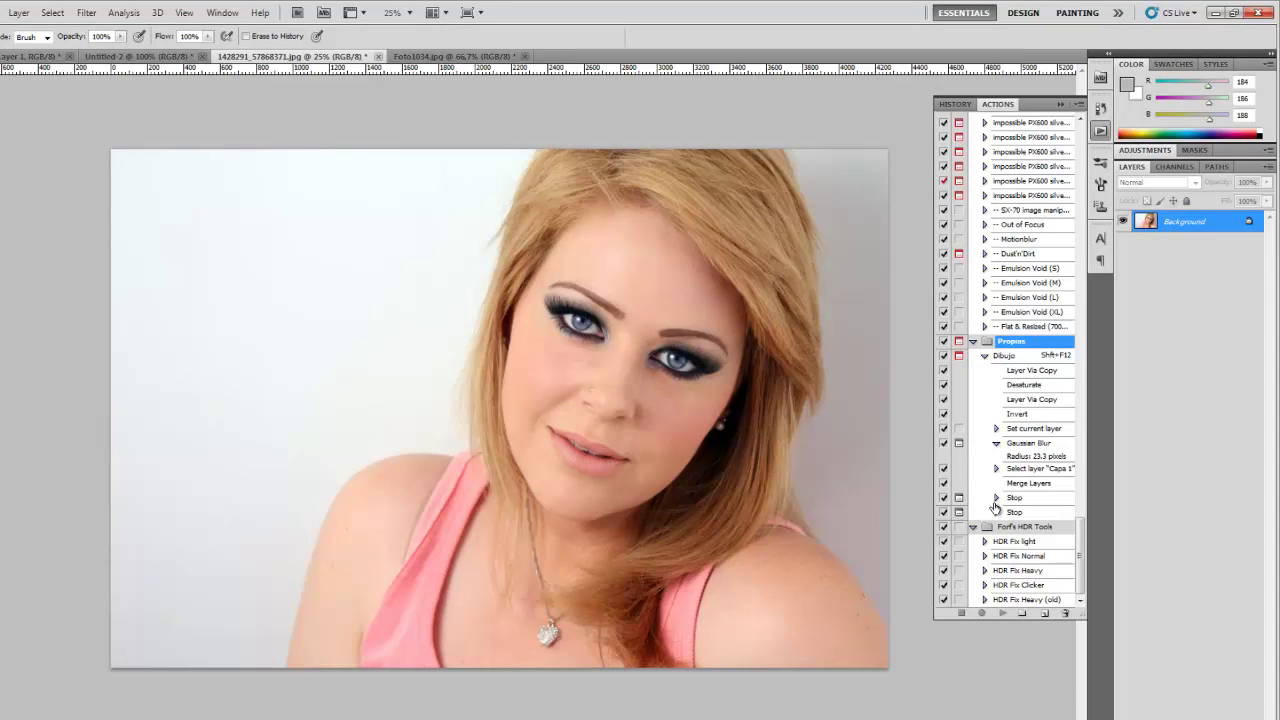
click(1017, 358)
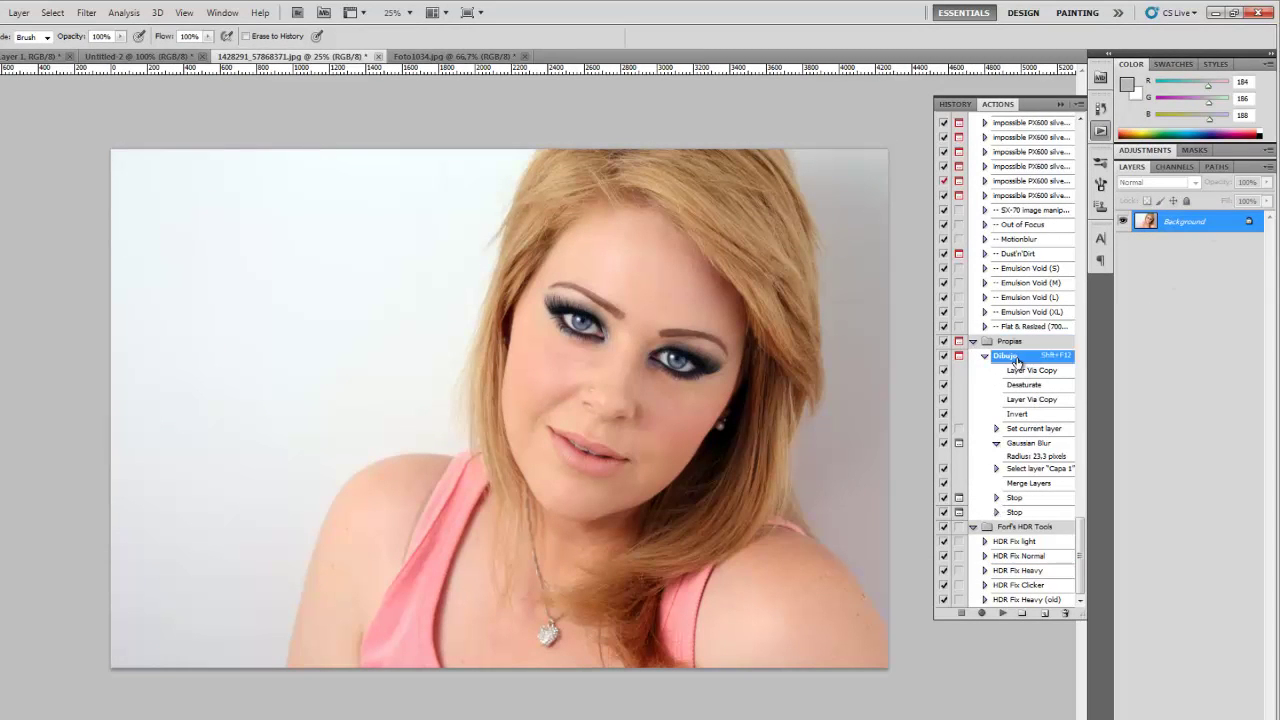
click(1004, 613)
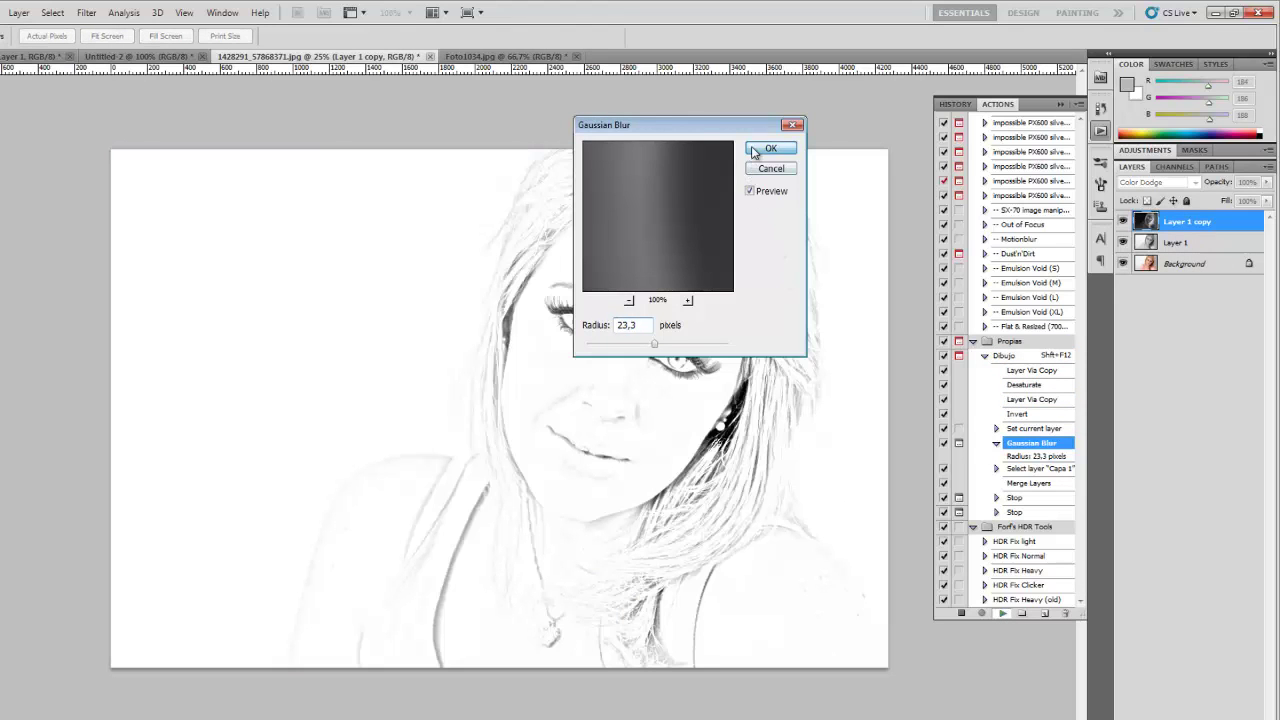
click(758, 148)
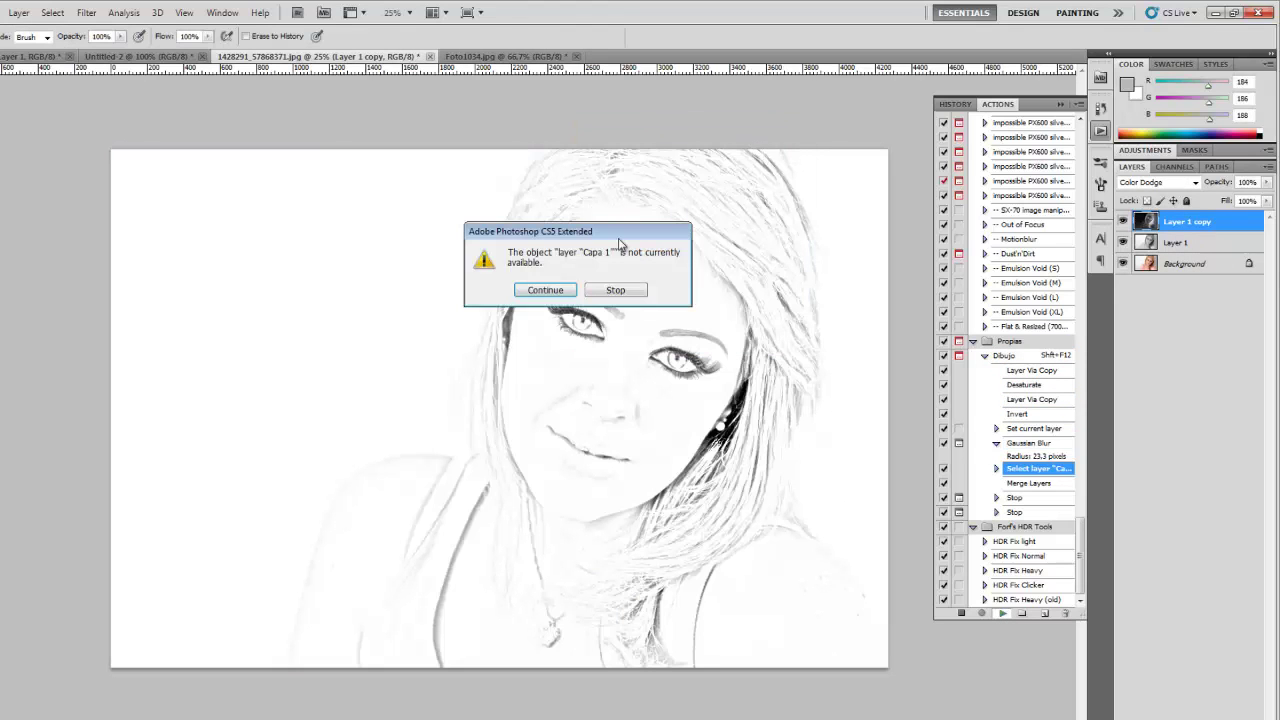
click(547, 290)
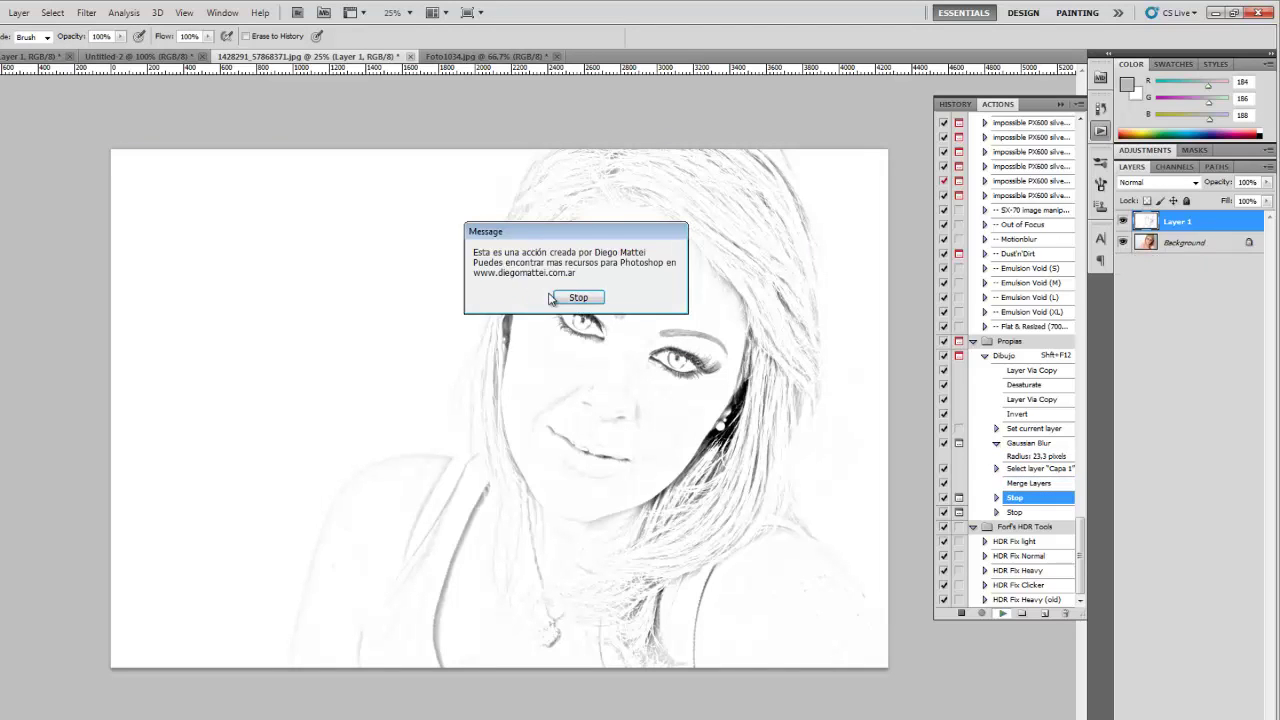
click(570, 296)
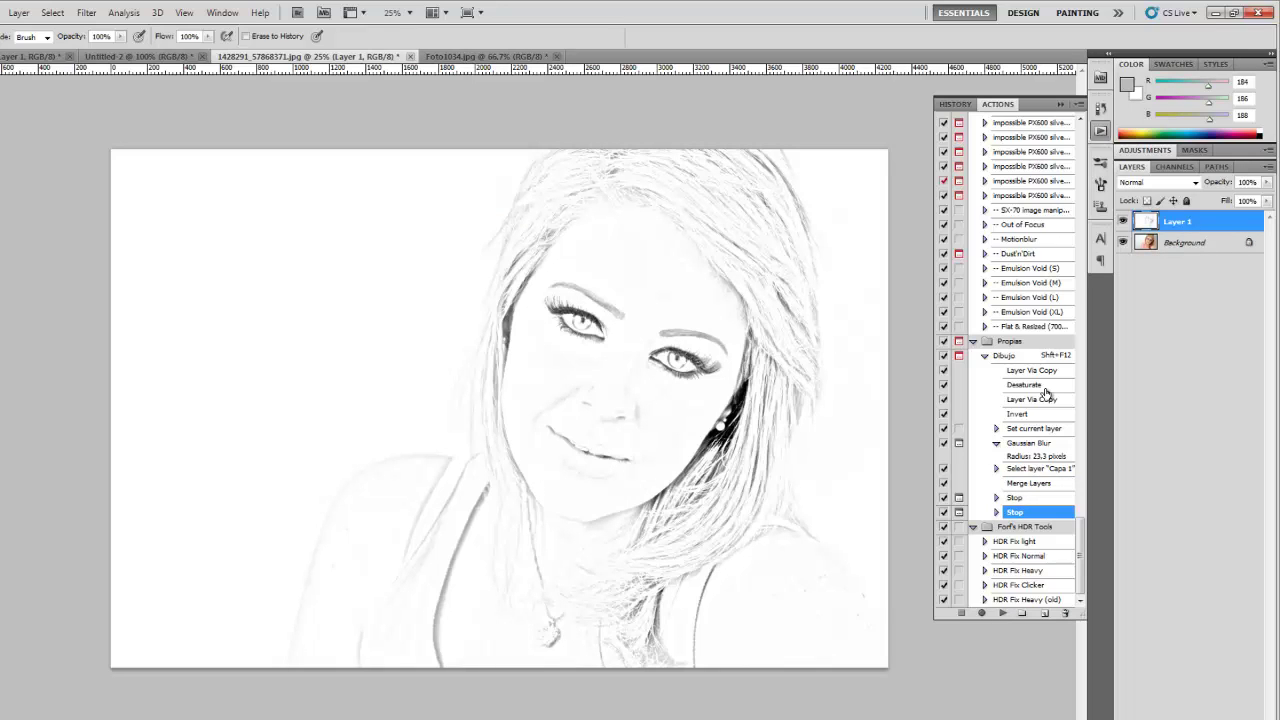
click(129, 58)
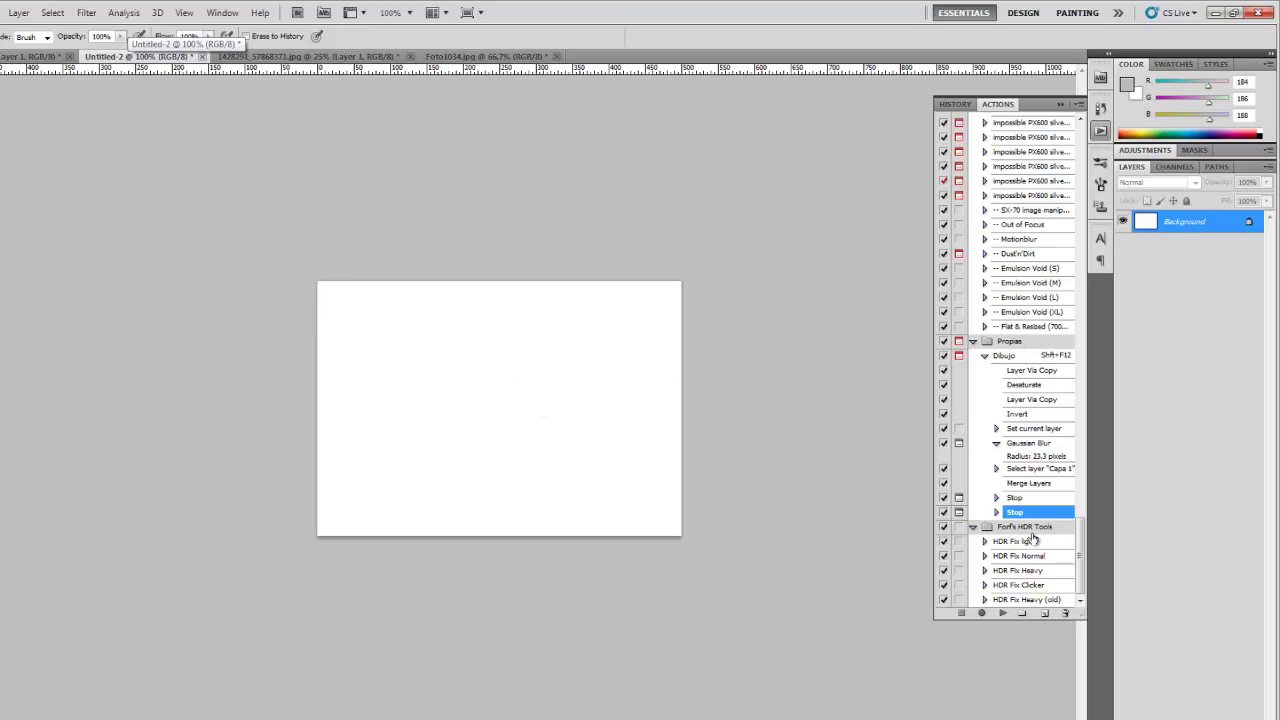
- Start the Outer Space > Real_space action from the top of the Actions panel
scroll(1013, 325, up, 5)
scroll(1013, 325, up, 3)
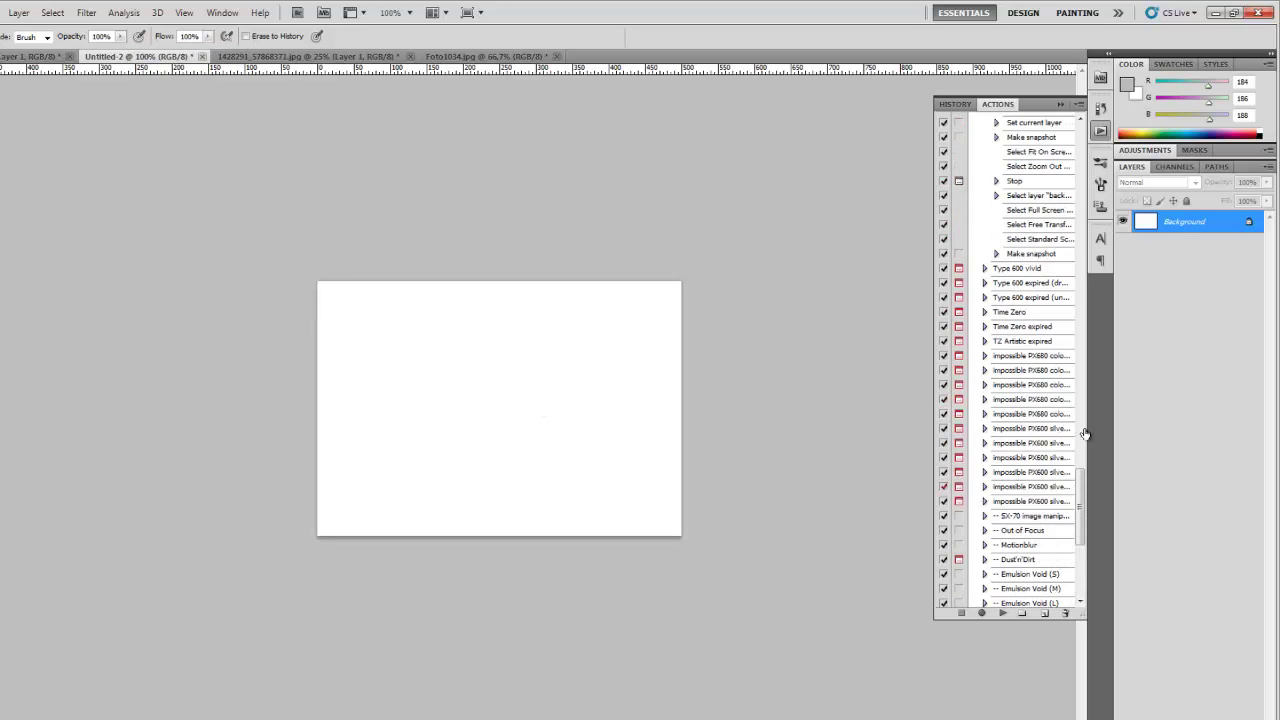
drag(1084, 505, 1057, 143)
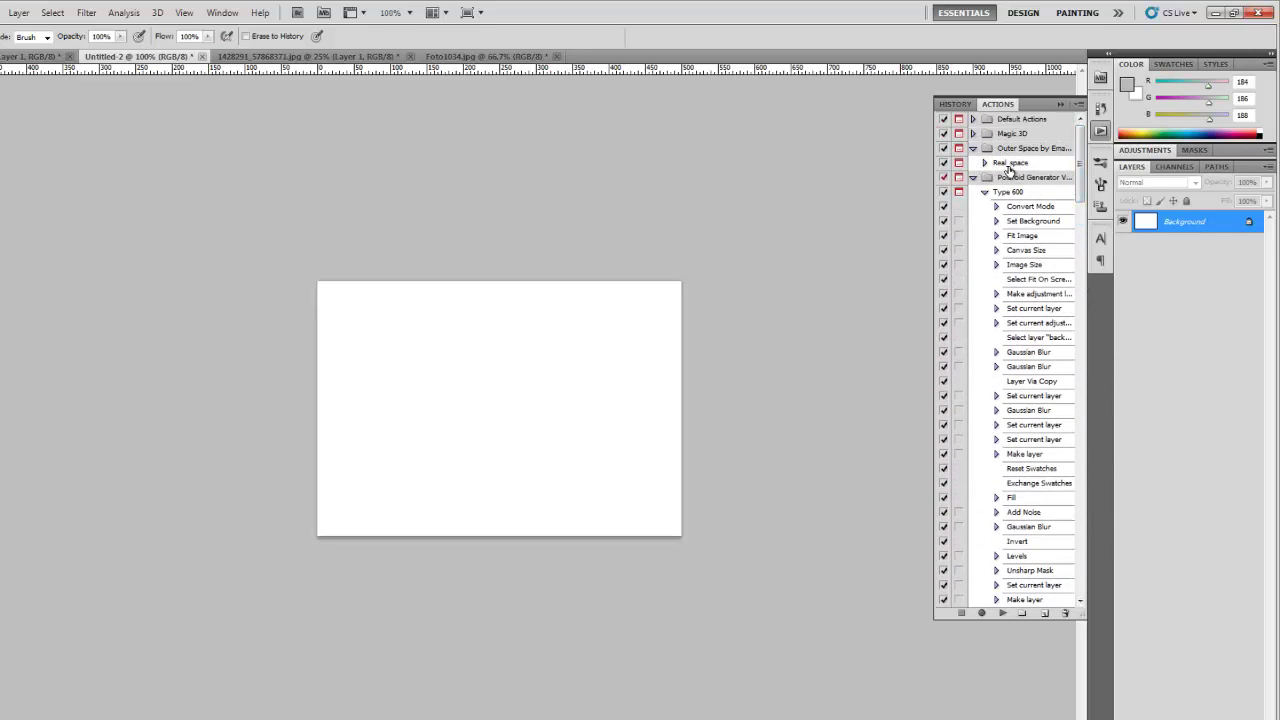
click(1013, 163)
click(1003, 613)
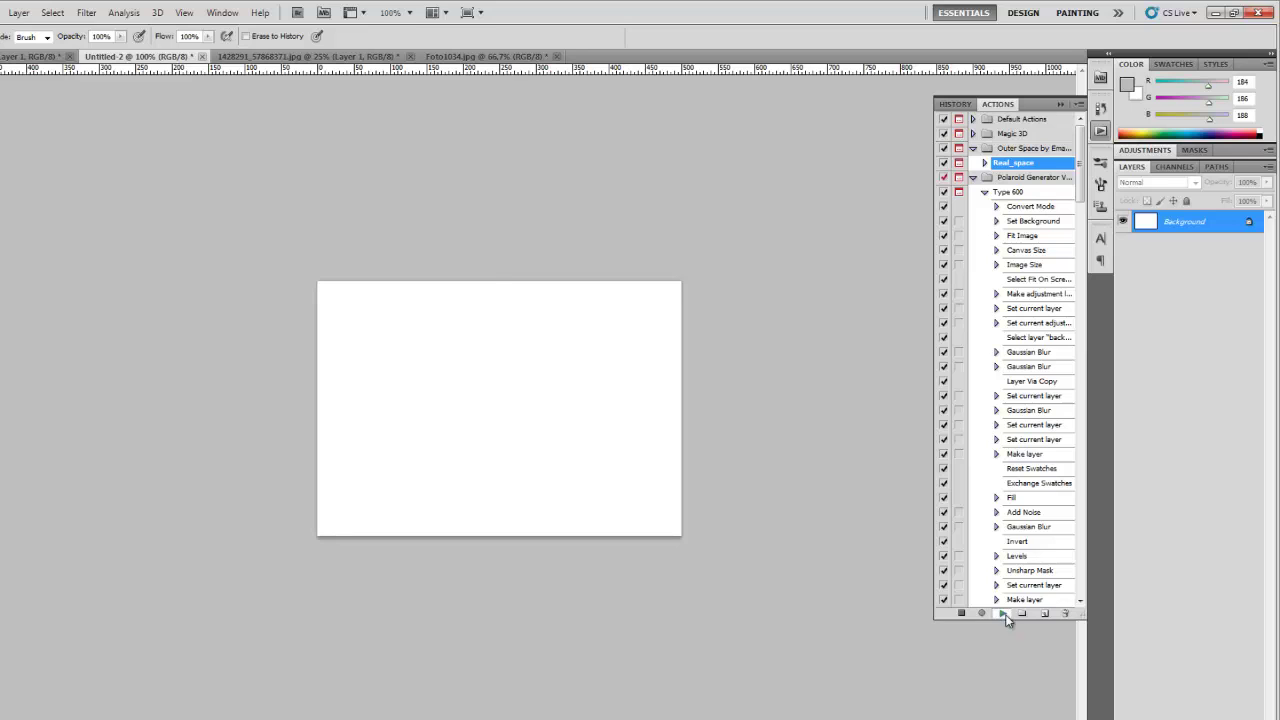
- Continue through the messages adding nebula and big stars, deselect, and move to Foto1034.jpg
click(566, 289)
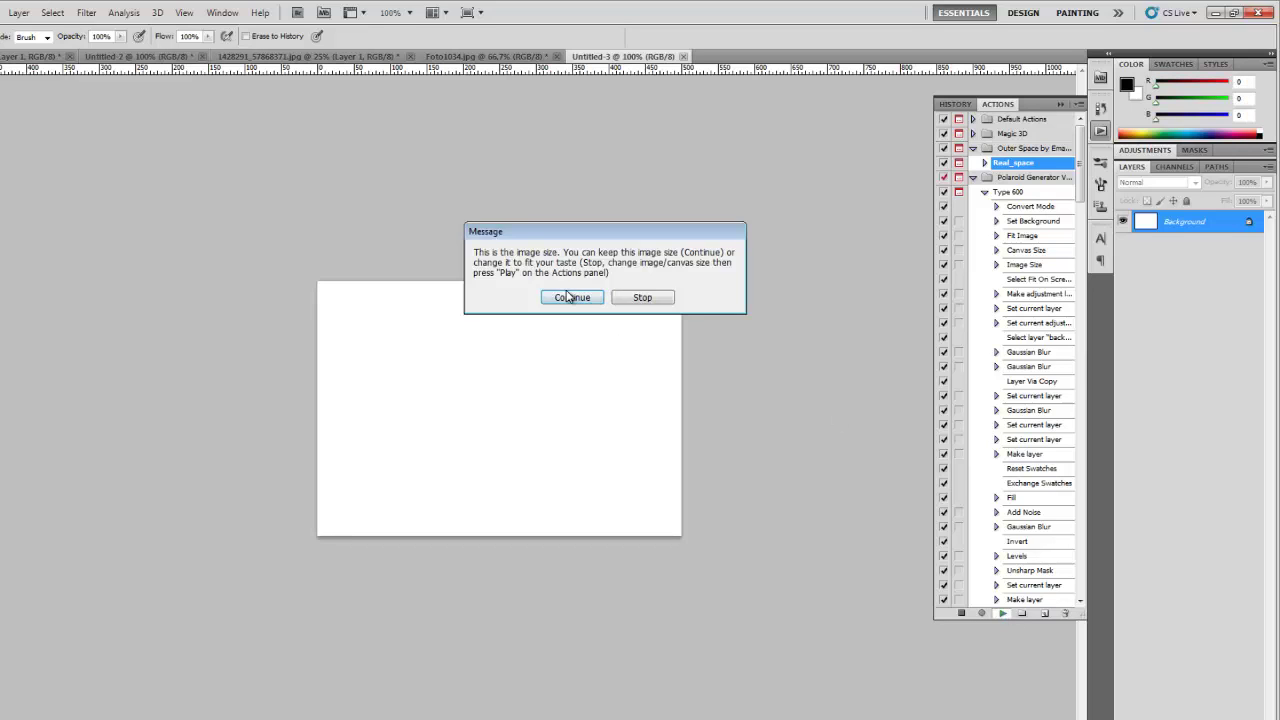
click(566, 292)
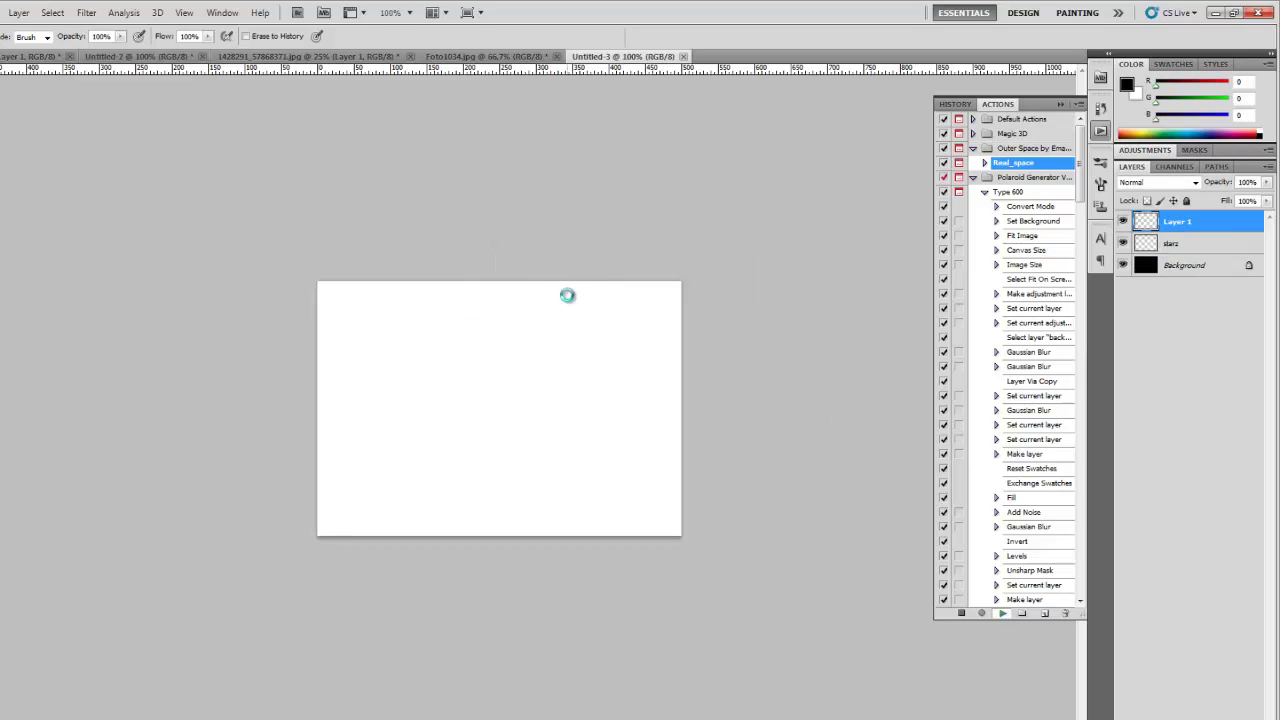
click(569, 298)
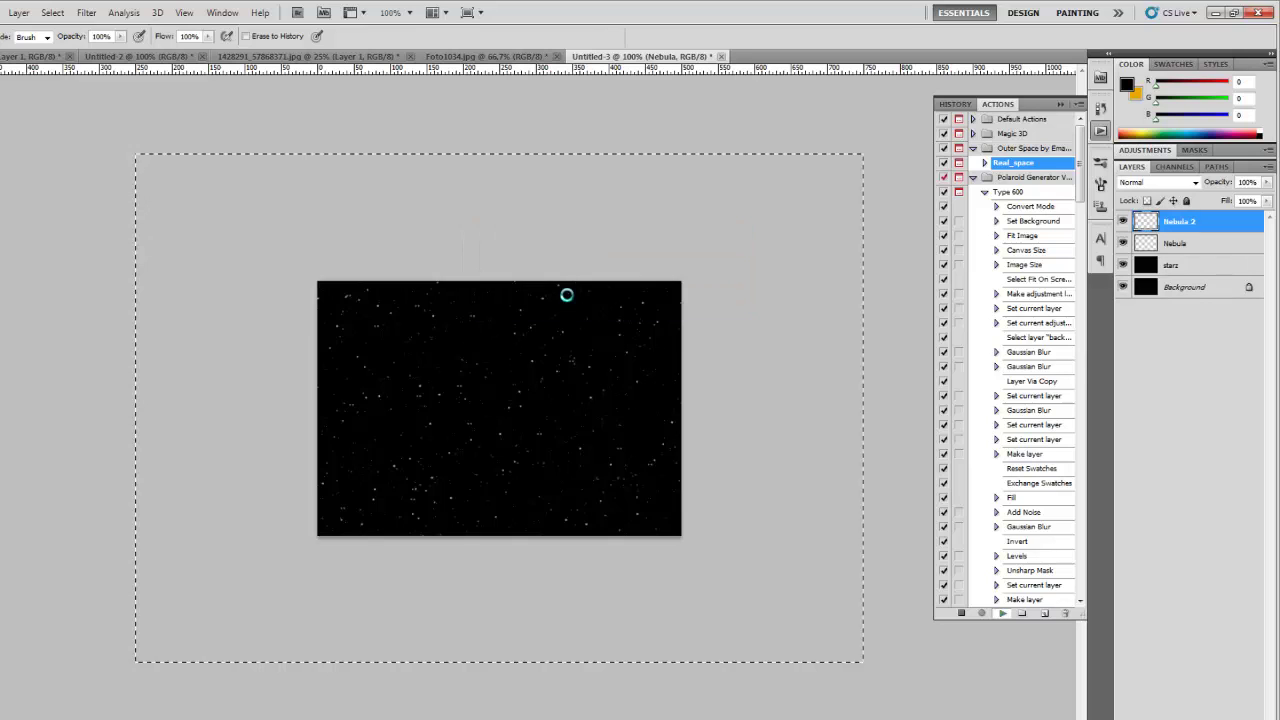
click(569, 298)
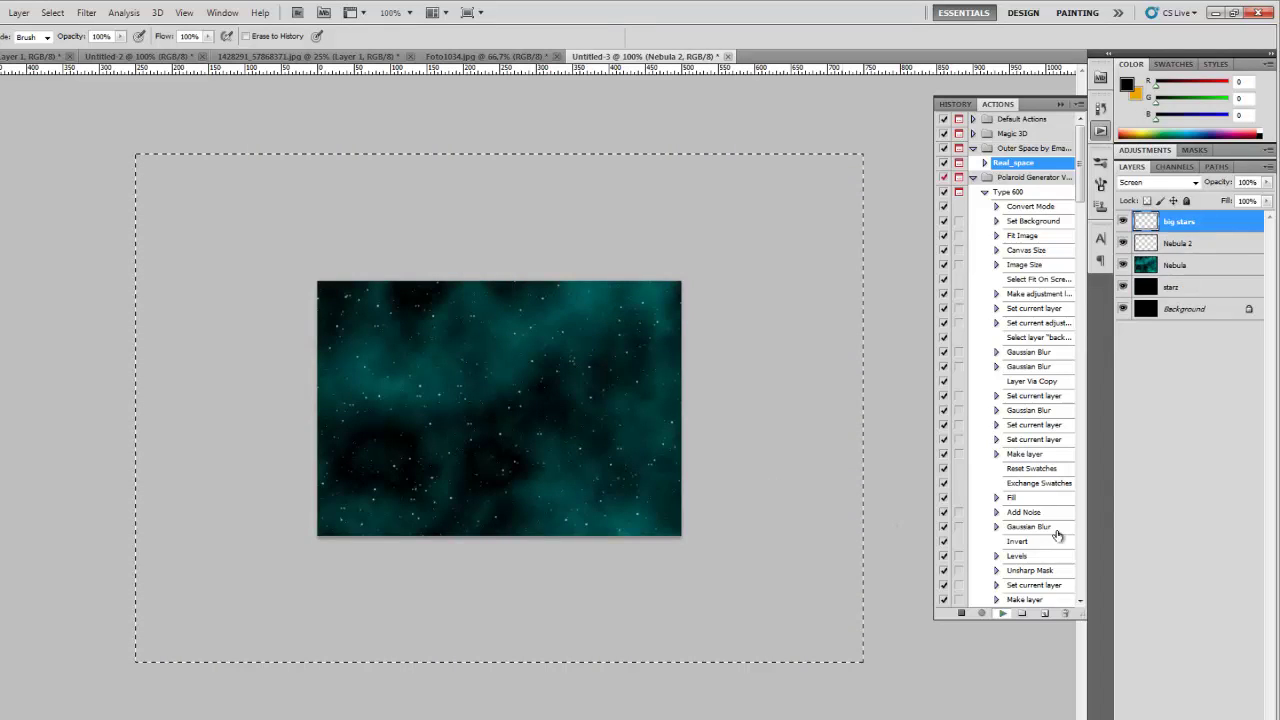
click(587, 297)
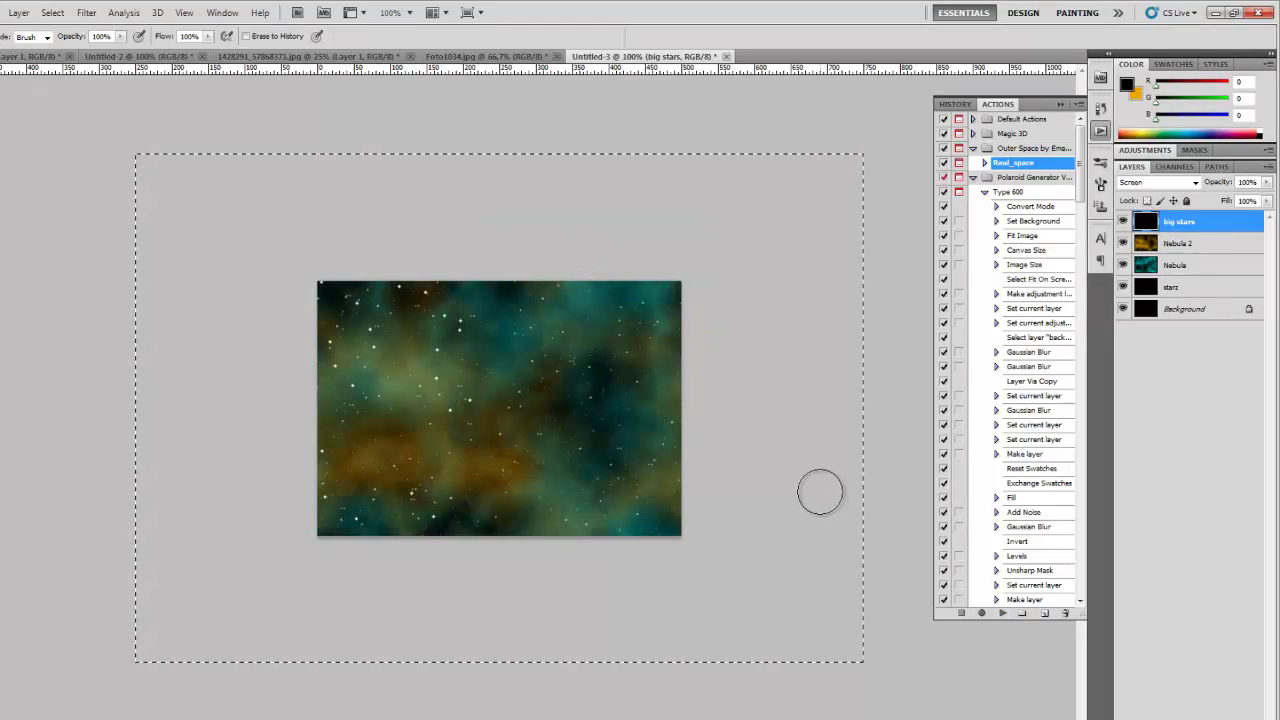
key(ctrl+d)
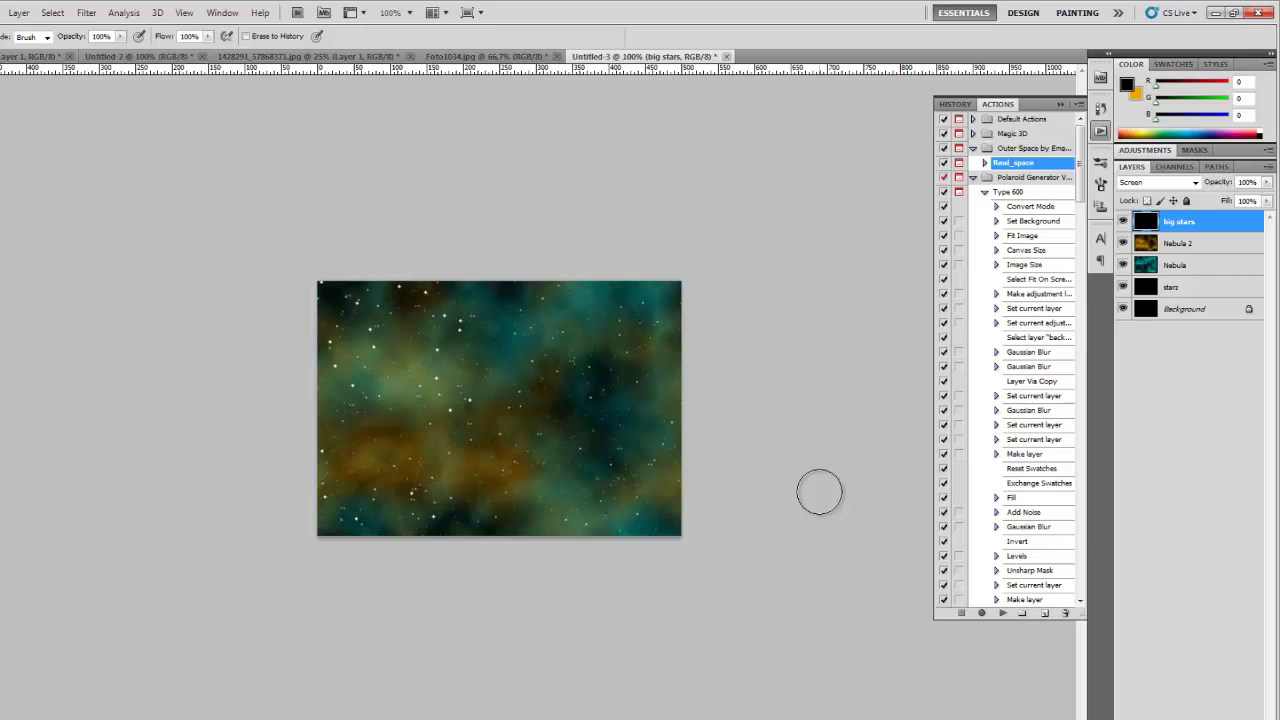
click(455, 57)
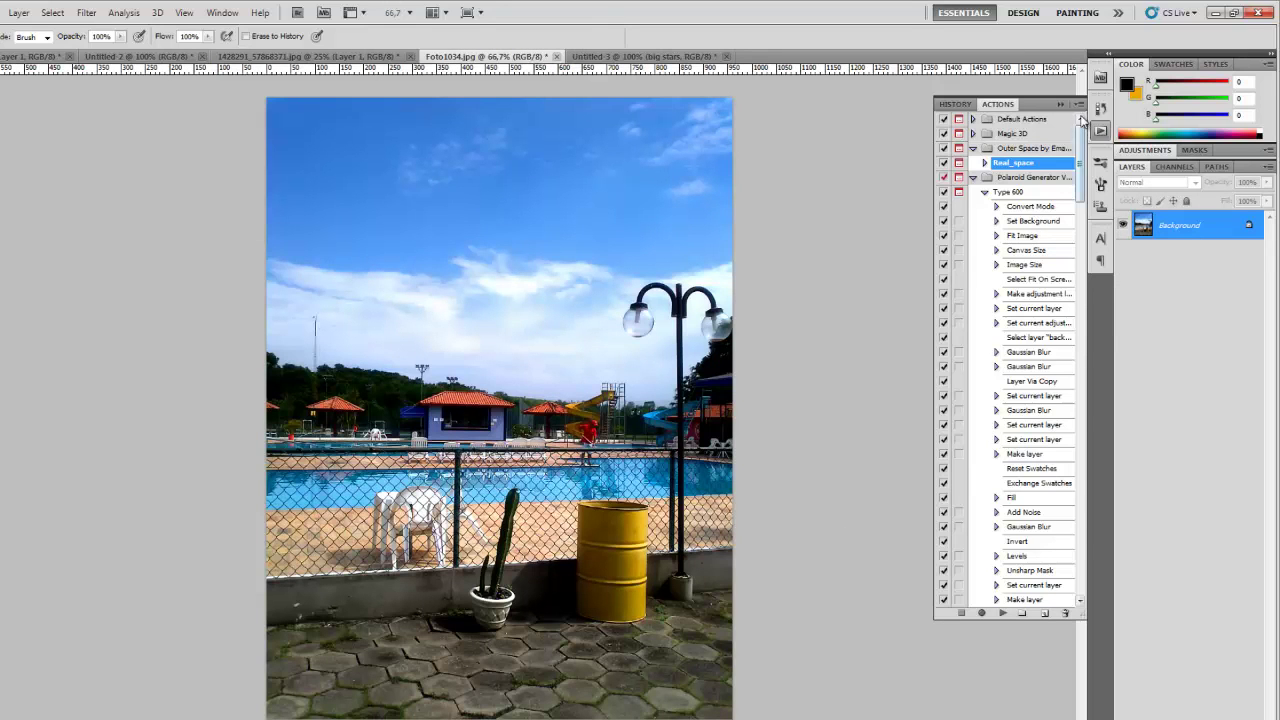
- Revert the pool photo in History and run the HDR Fix Clicker action on it
click(1100, 108)
click(1005, 124)
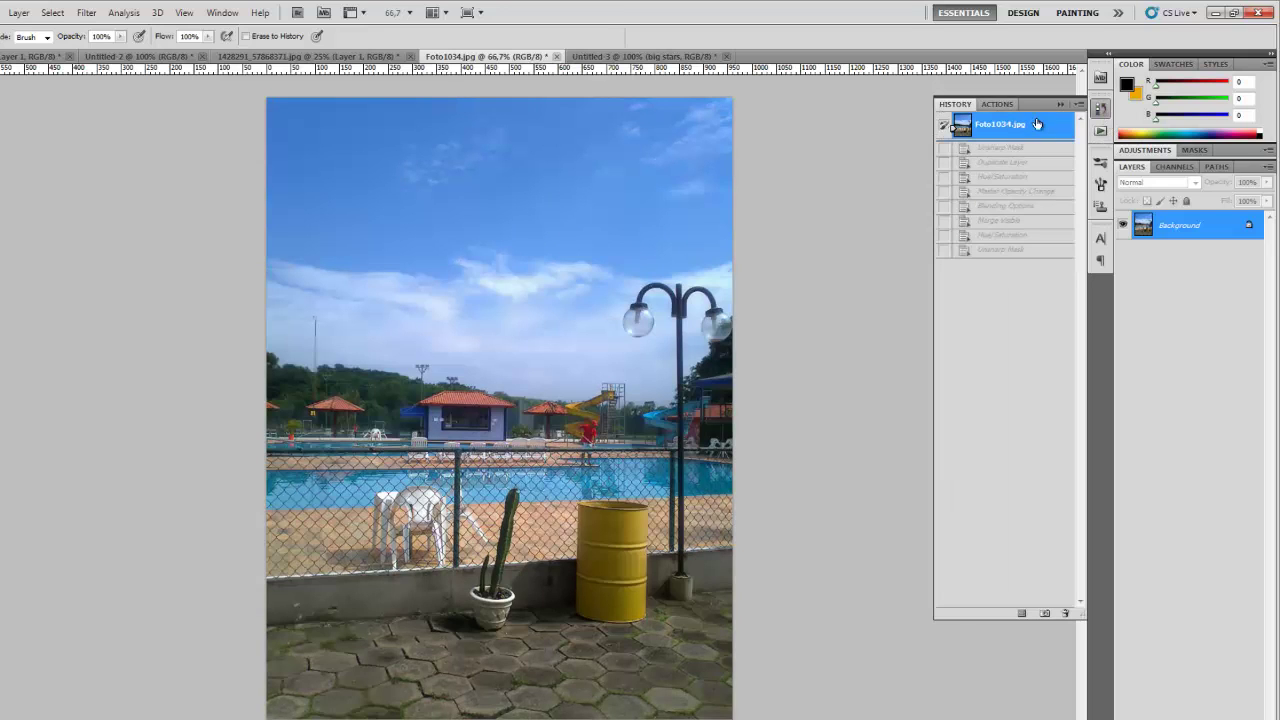
click(997, 104)
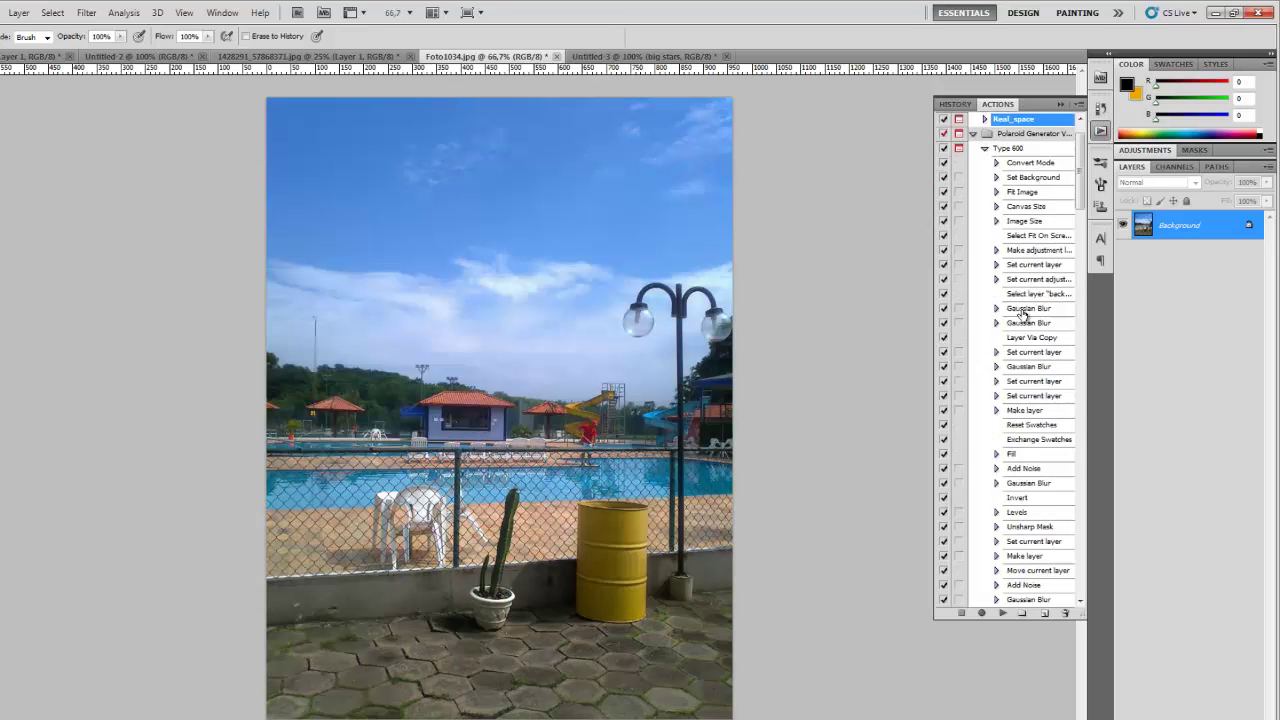
scroll(1030, 385, down, 4)
scroll(1030, 385, down, 2)
drag(1078, 230, 1078, 572)
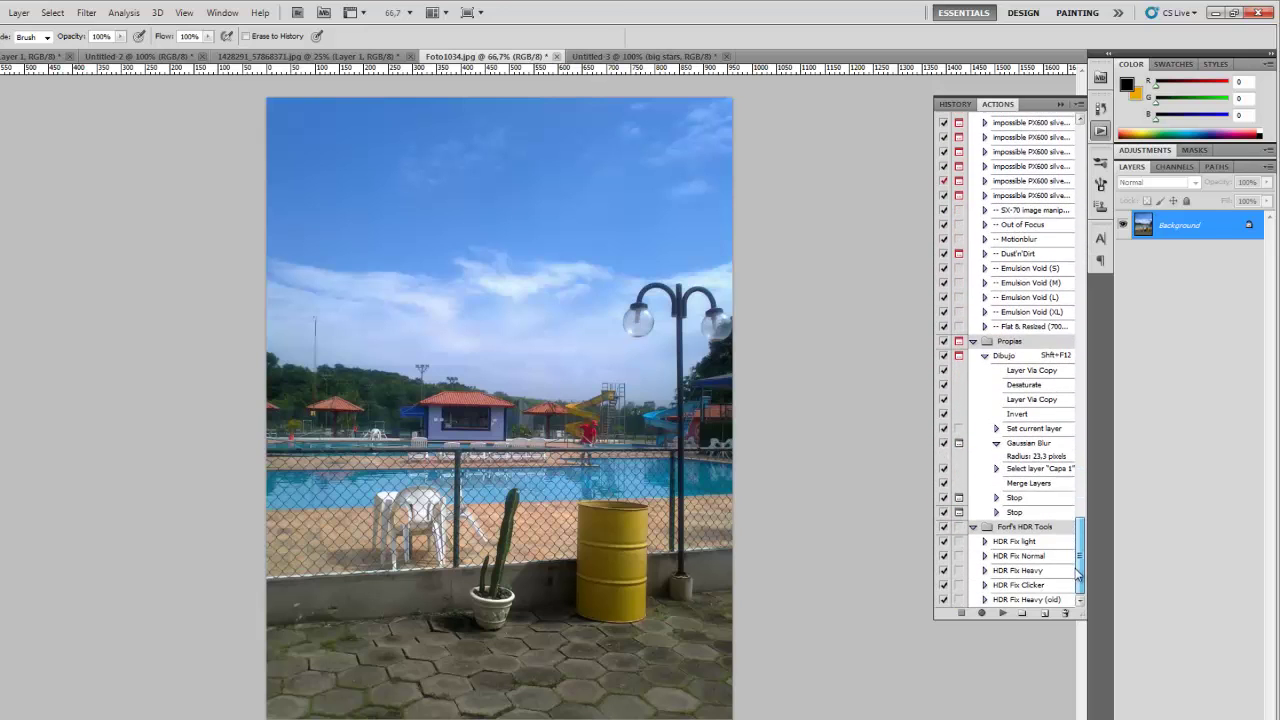
click(1022, 586)
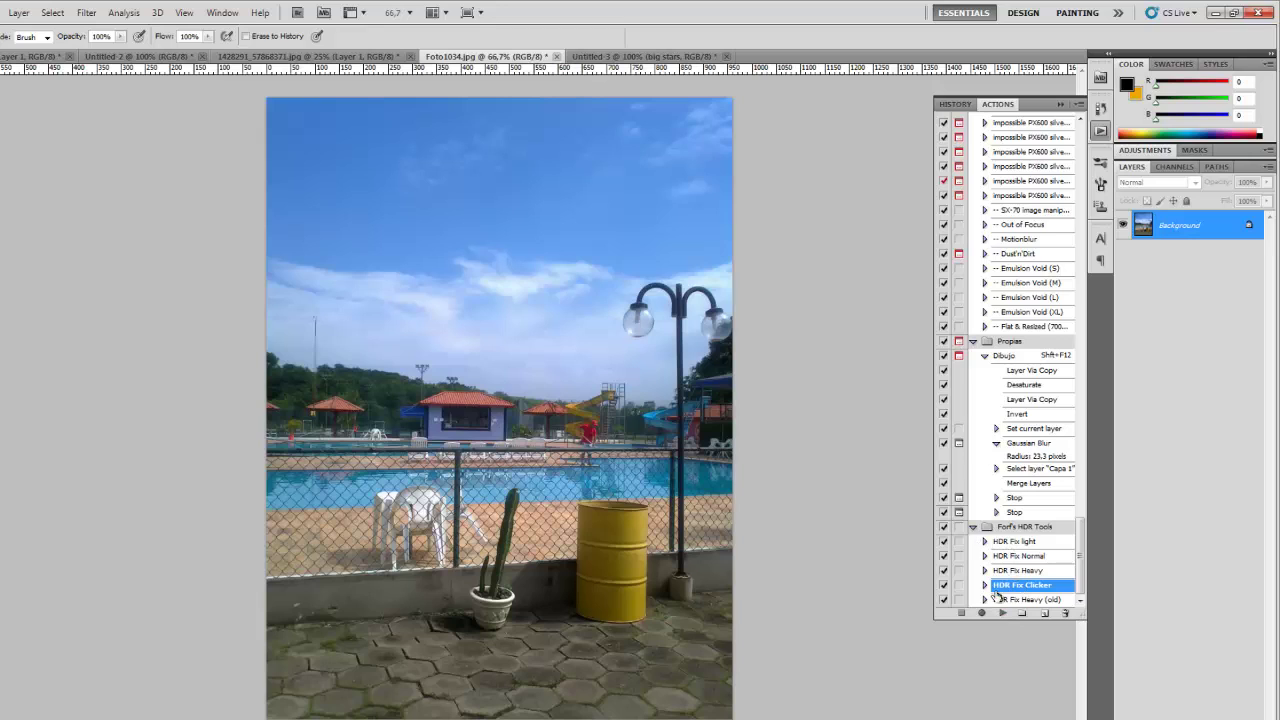
click(1002, 612)
- Apply HDR Fix Heavy (old) to the pool photo, then return to the 23 Actions cover
click(601, 57)
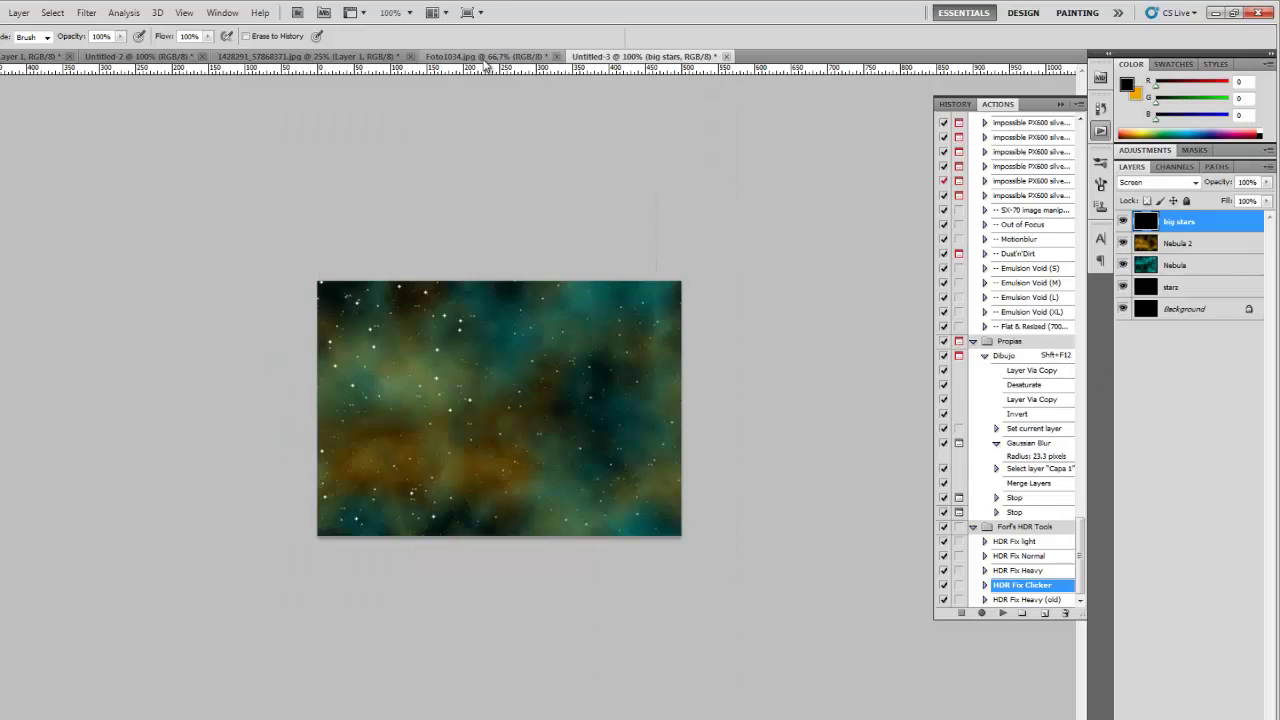
click(486, 58)
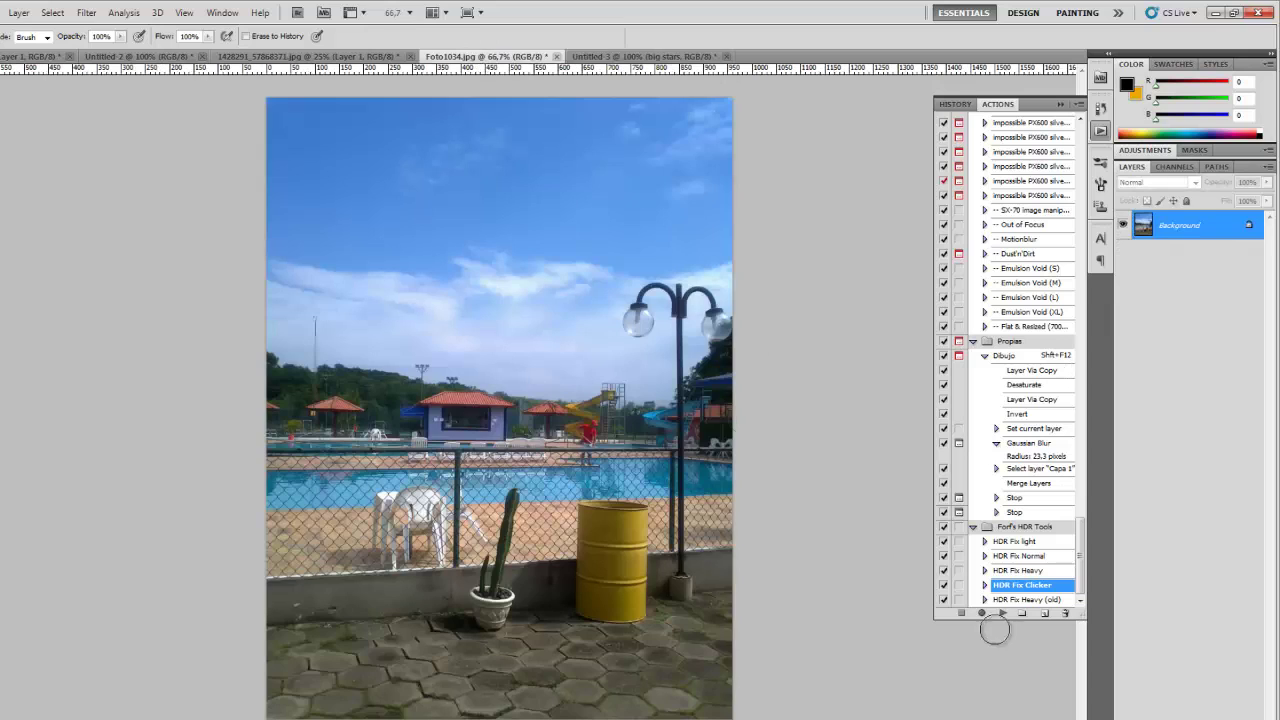
click(1001, 613)
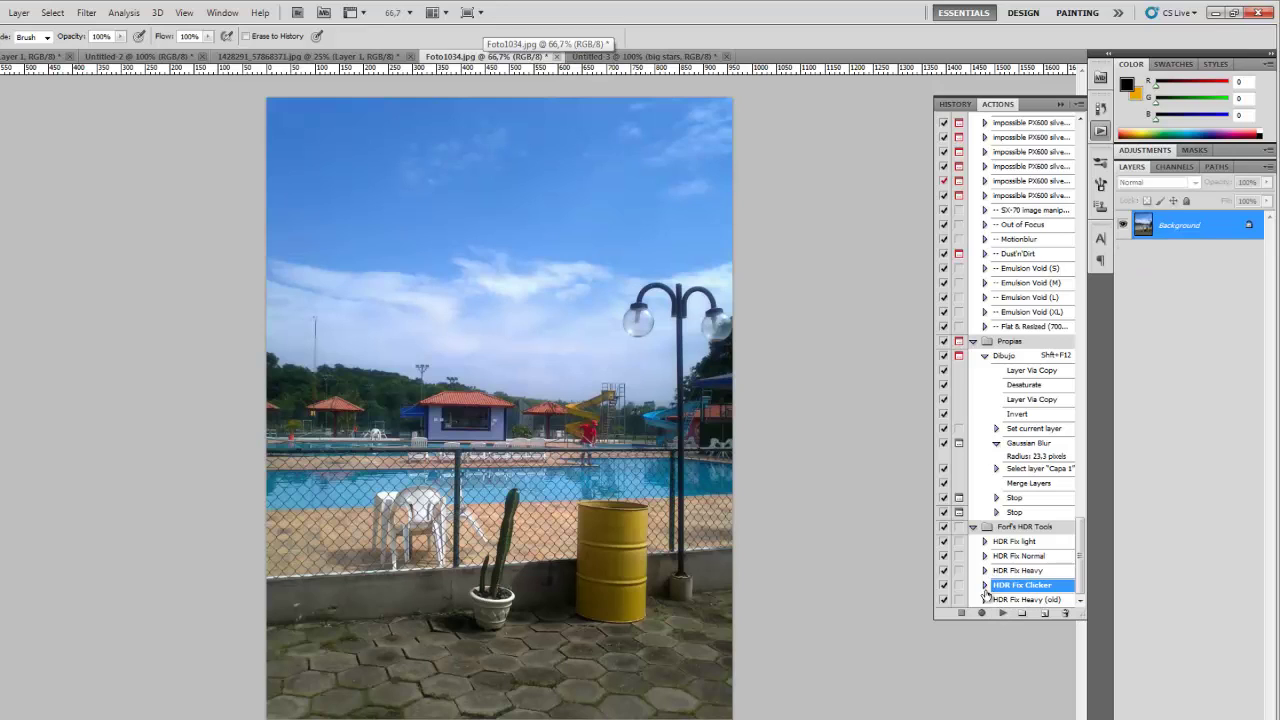
click(1022, 600)
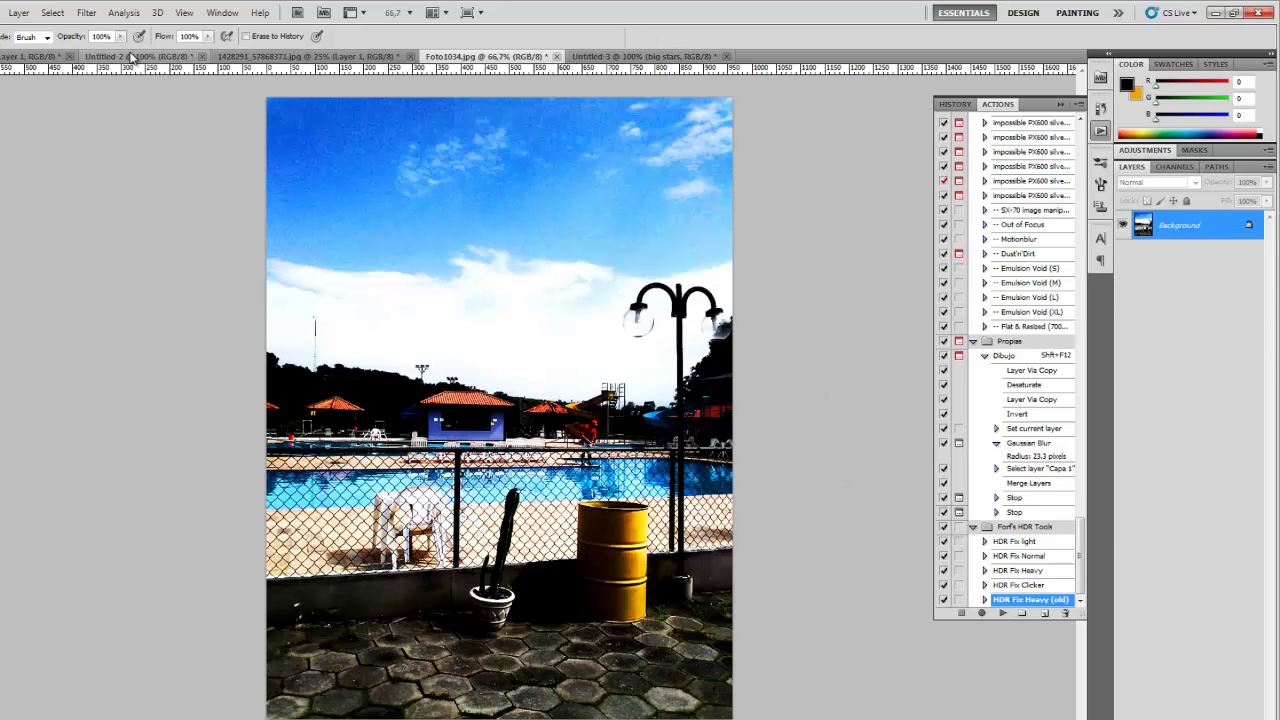
click(131, 57)
click(35, 57)
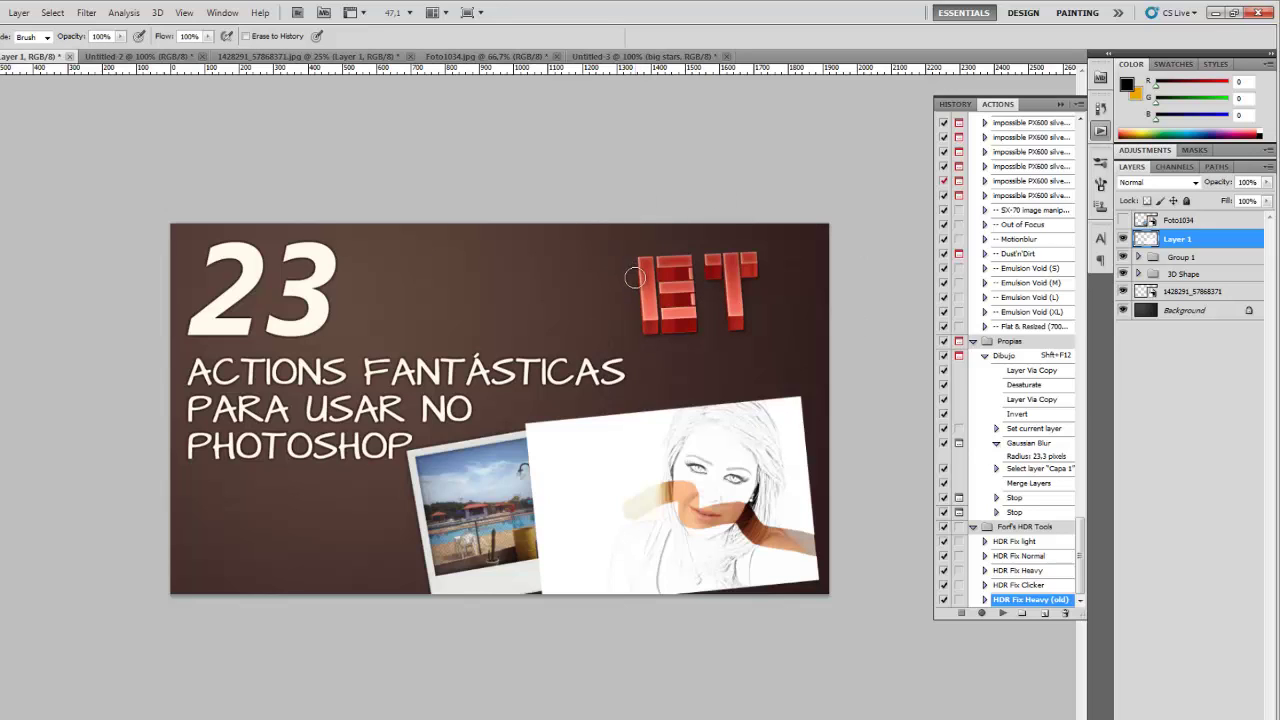
- Move the '23' and title text layers out of the 3D Shape group
click(1207, 276)
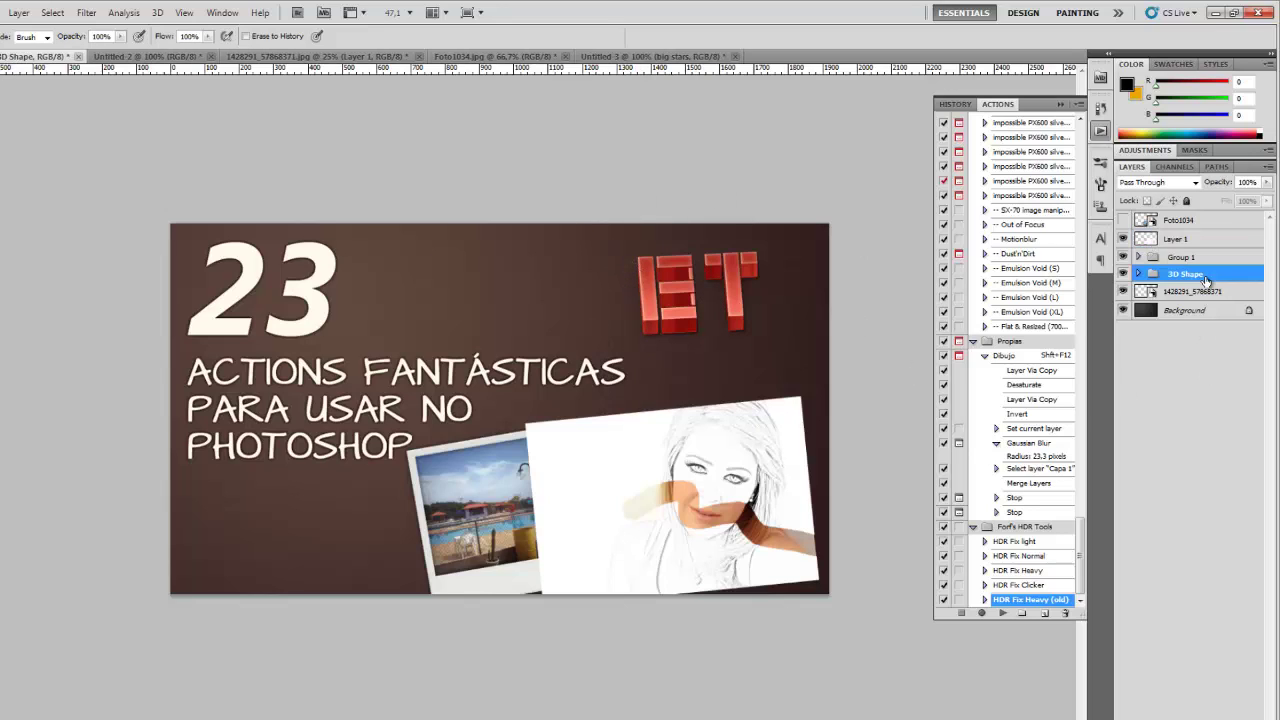
key(Delete)
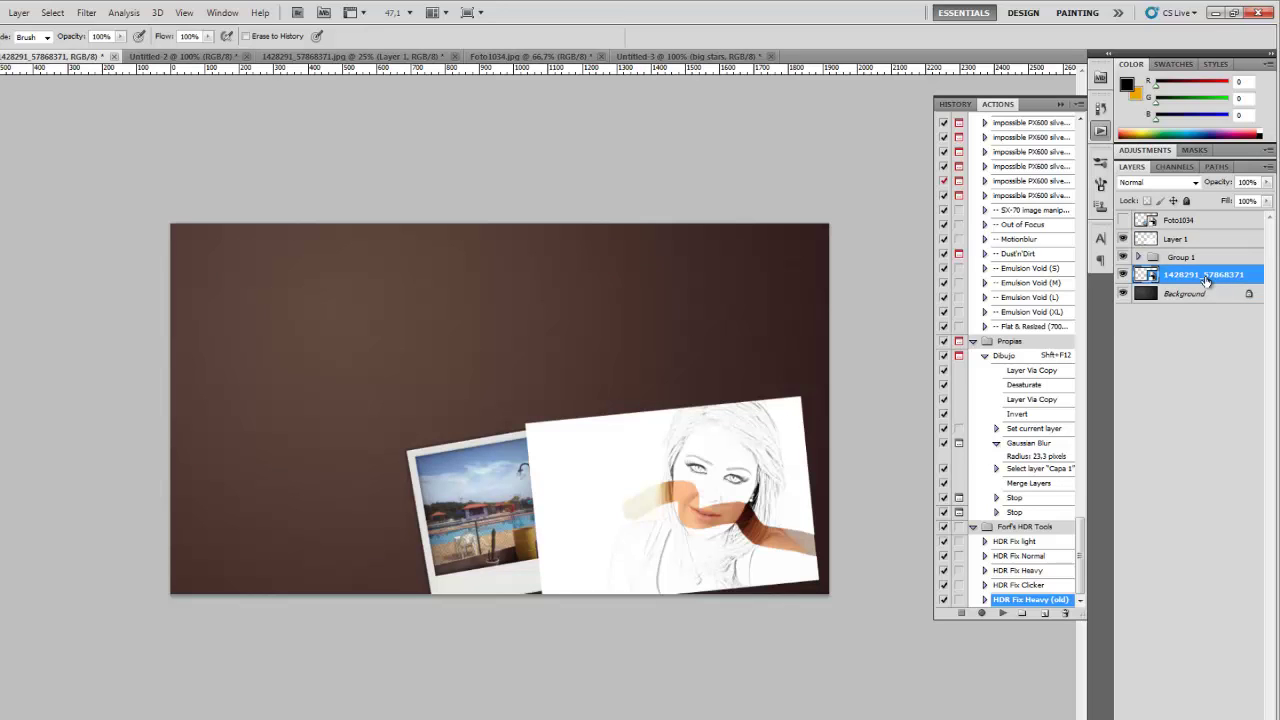
key(ctrl+z)
click(1139, 273)
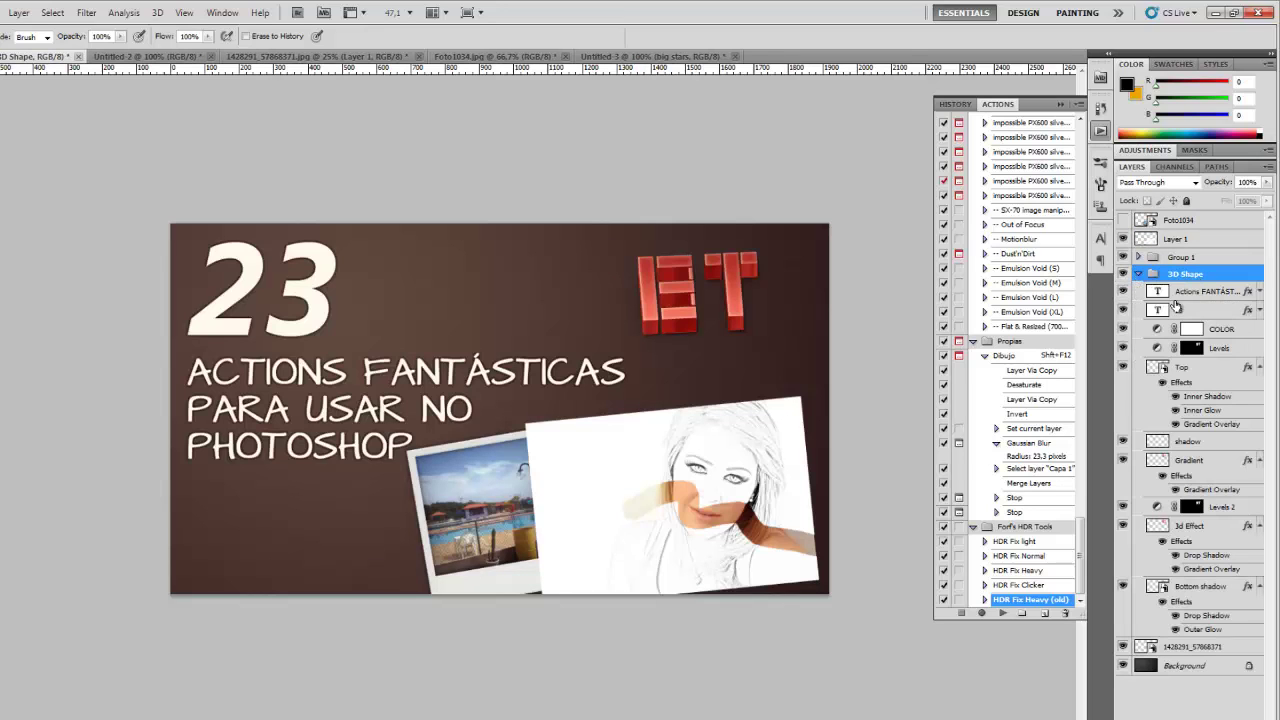
click(1177, 306)
shift+click(1206, 292)
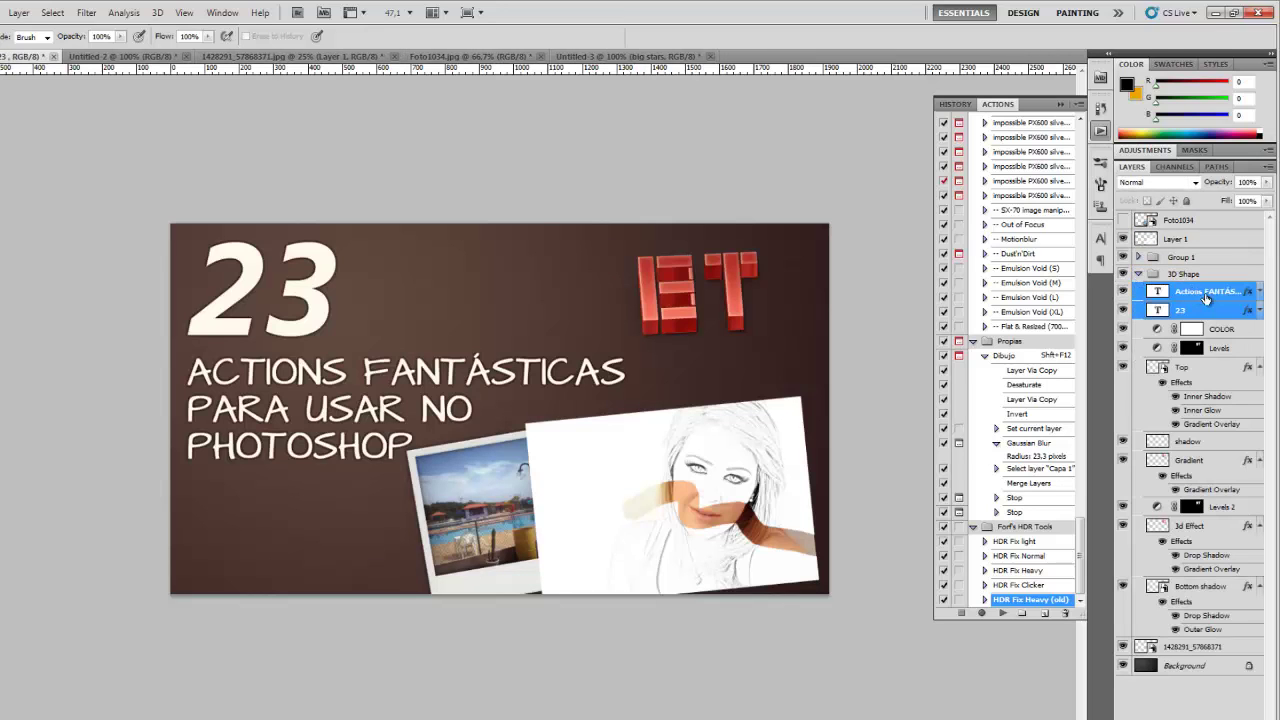
drag(1206, 292, 1156, 266)
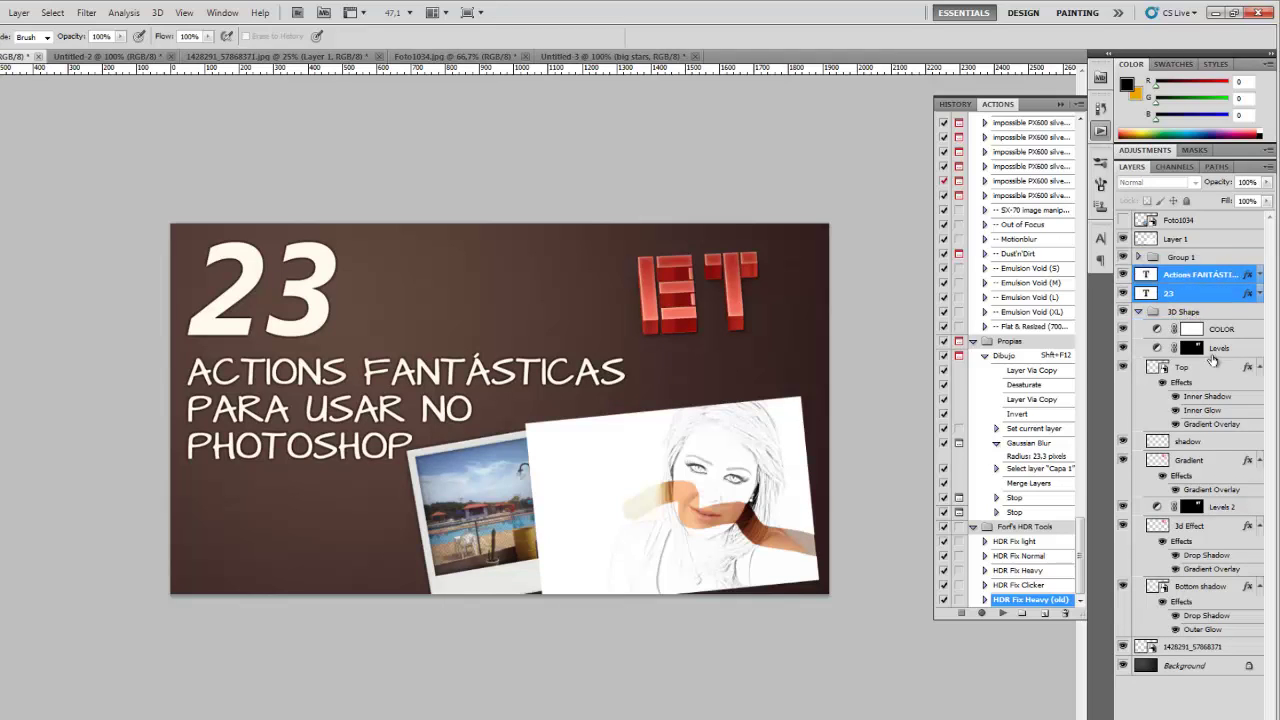
- Delete the 3D Shape group containing the ET logo layers
click(1221, 347)
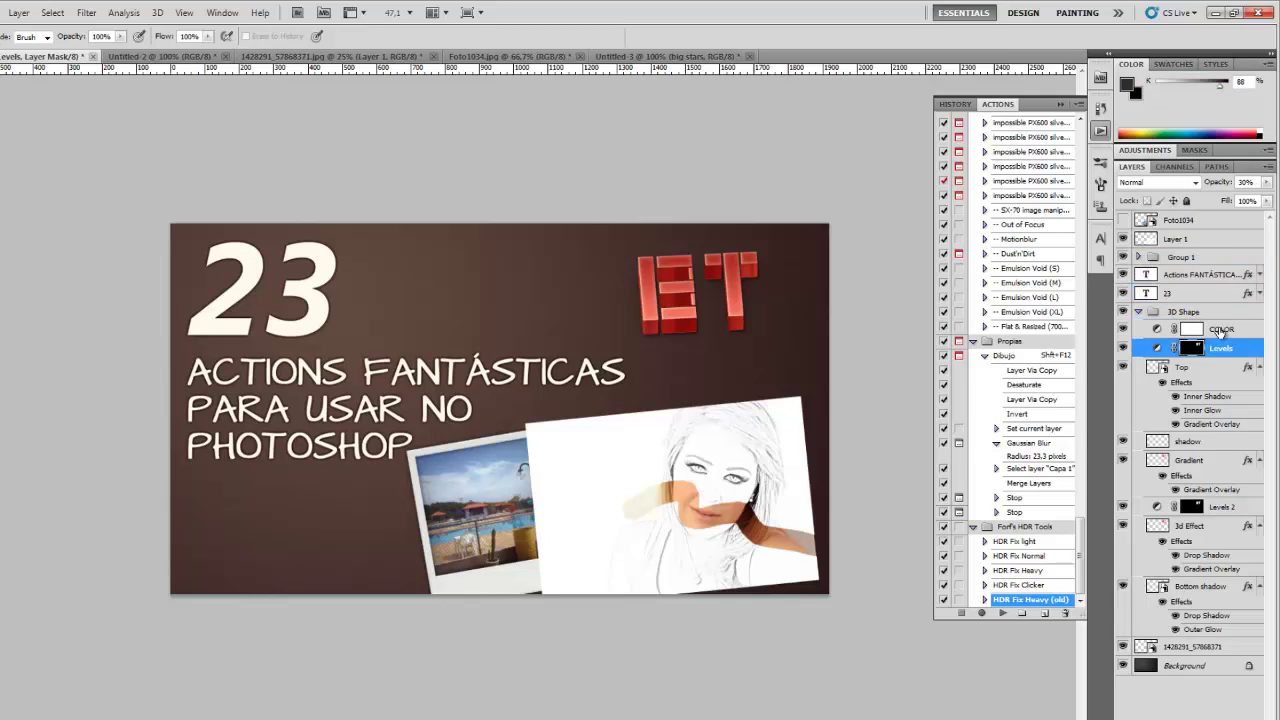
click(1205, 528)
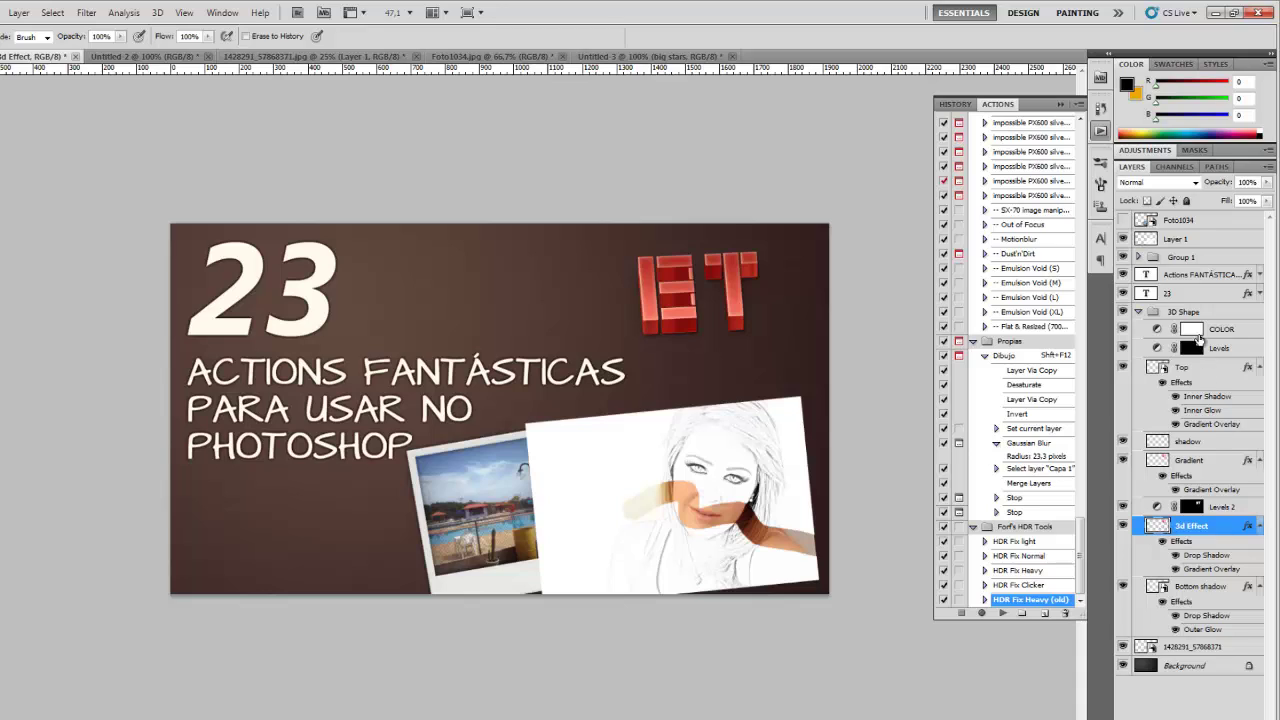
click(1122, 312)
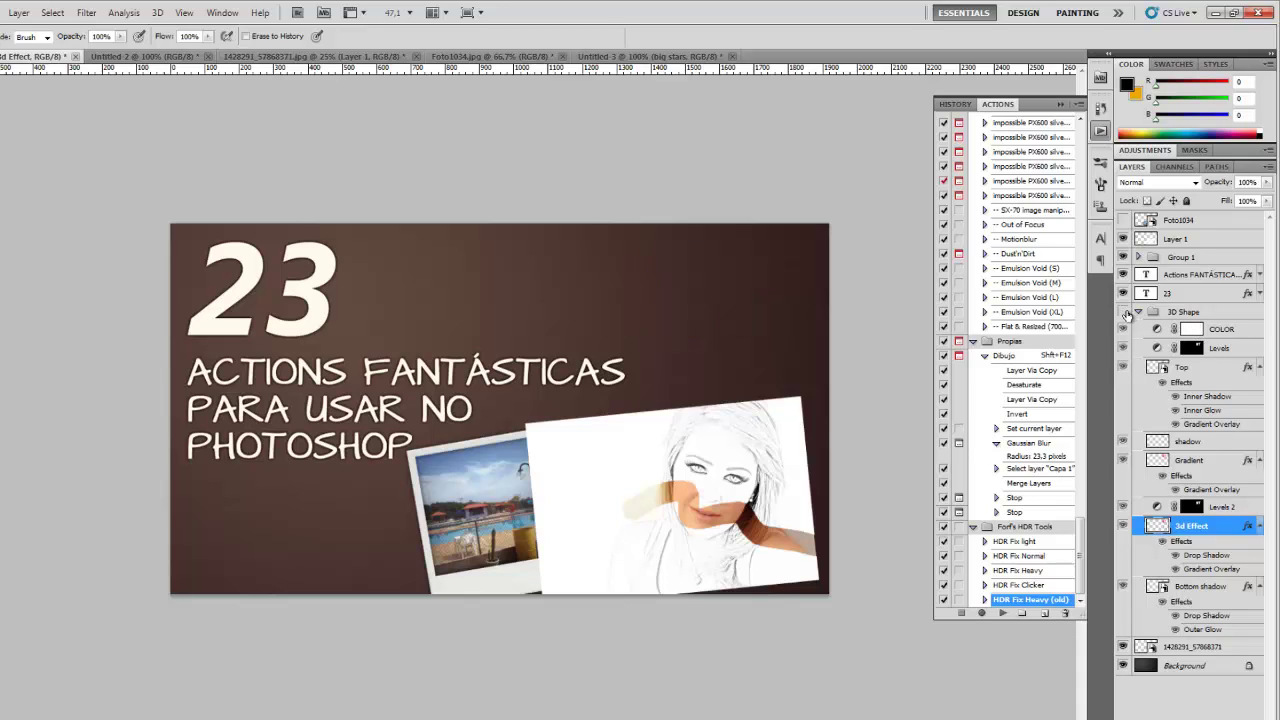
click(1183, 312)
key(Delete)
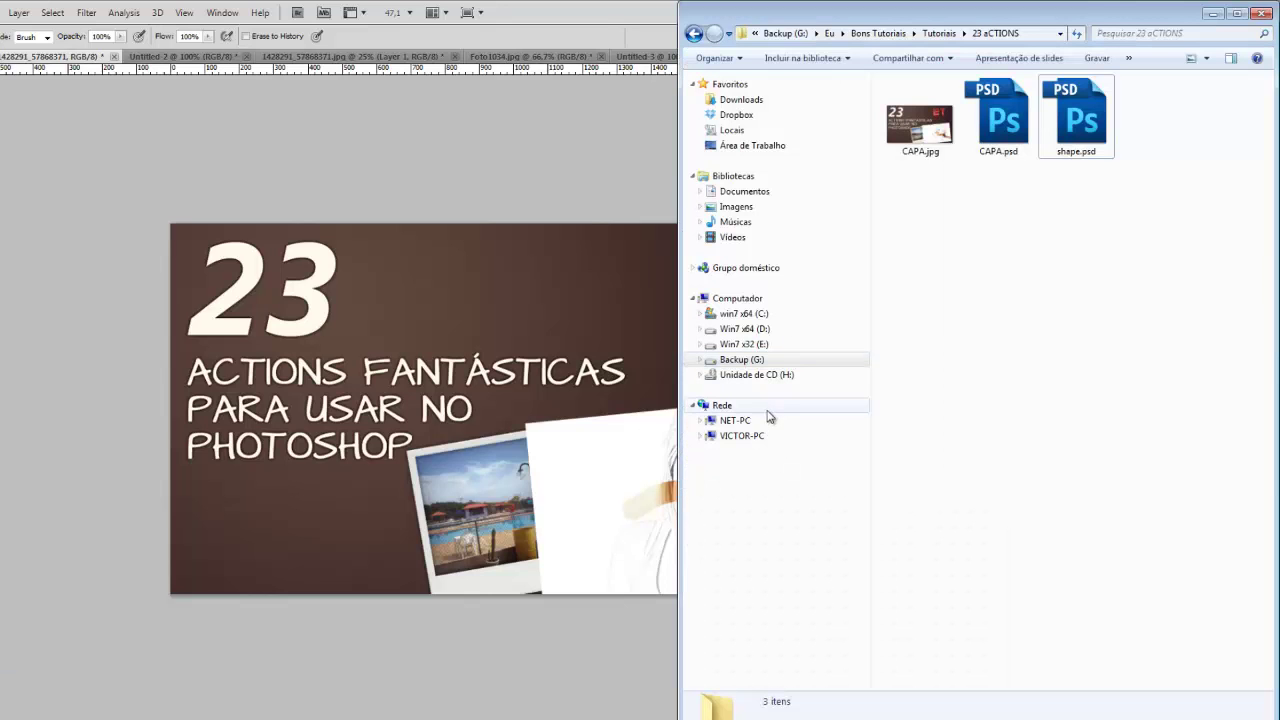
- Open shape.psd, drag its red ET logo onto the cover, and close shape.psd
key(alt+Tab)
click(1059, 121)
double_click(1059, 121)
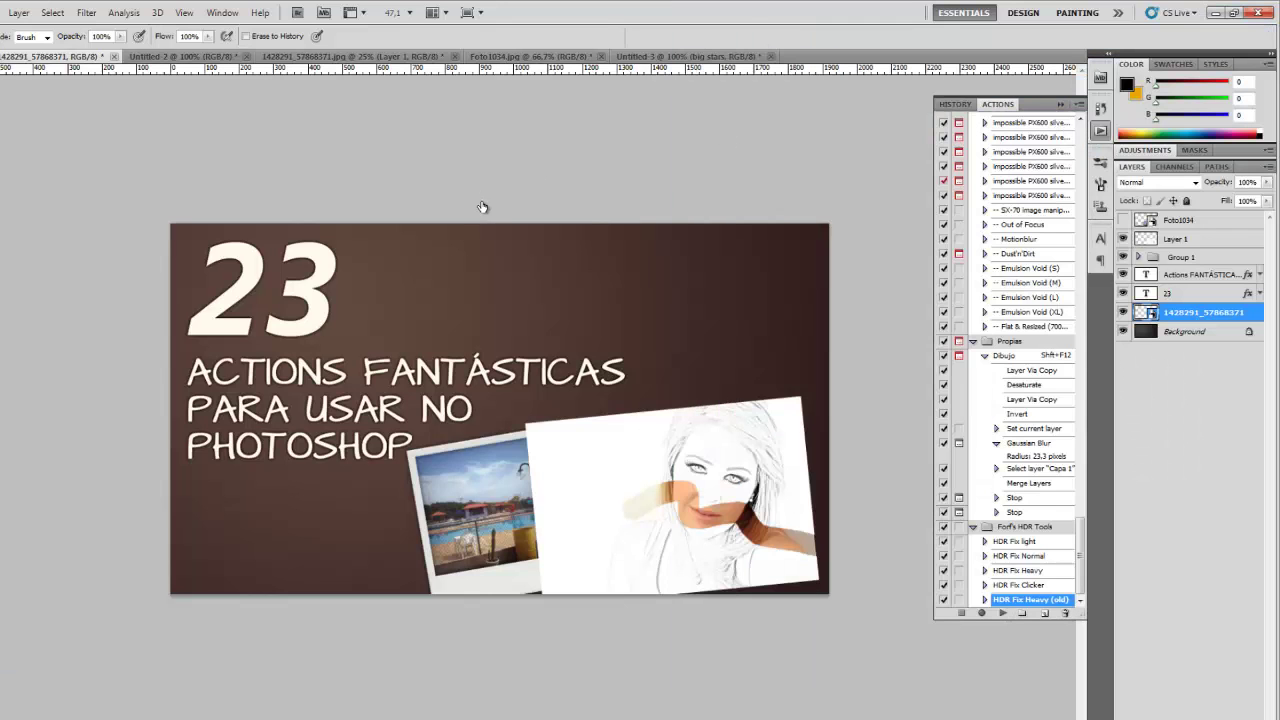
key(v)
mouse_move(480, 355)
mouse_down()
mouse_move(78, 58)
mouse_move(576, 399)
mouse_move(757, 308)
mouse_move(720, 297)
mouse_up()
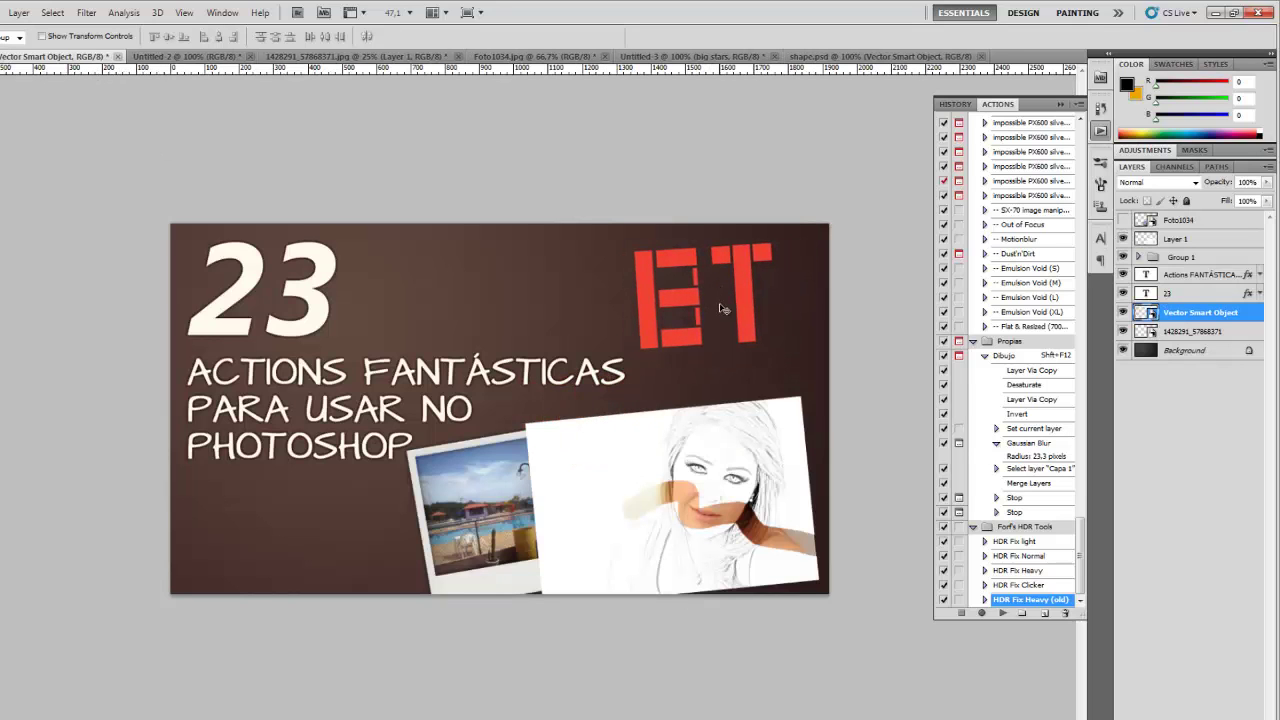
click(970, 56)
click(983, 56)
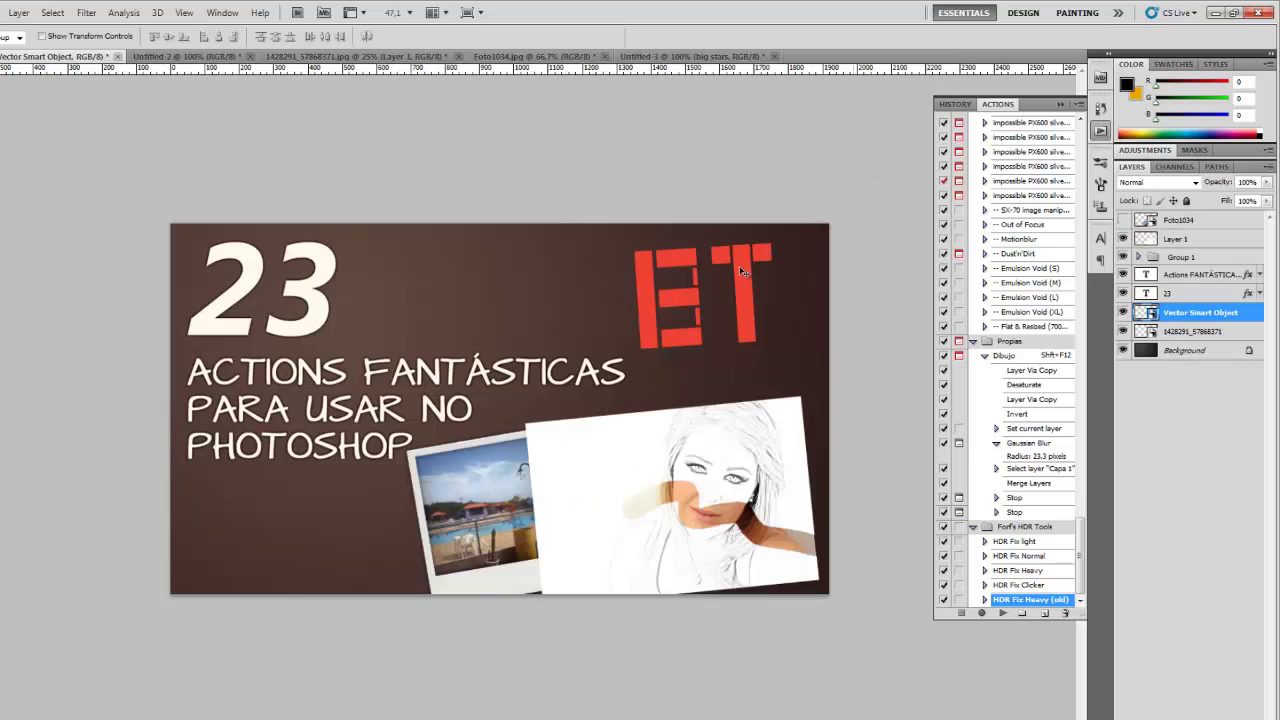
click(971, 344)
- Collapse the other action sets and play Magic 3D > For shape
scroll(1014, 366, up, 5)
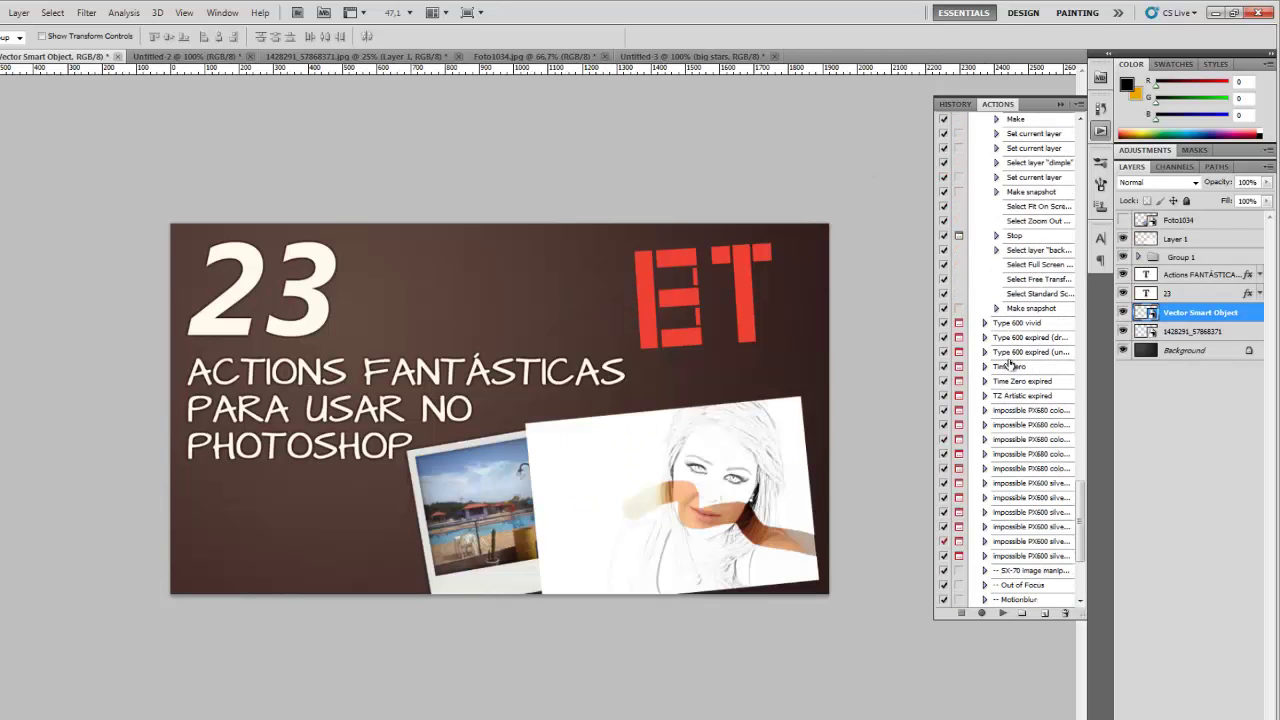
drag(1085, 483, 1078, 135)
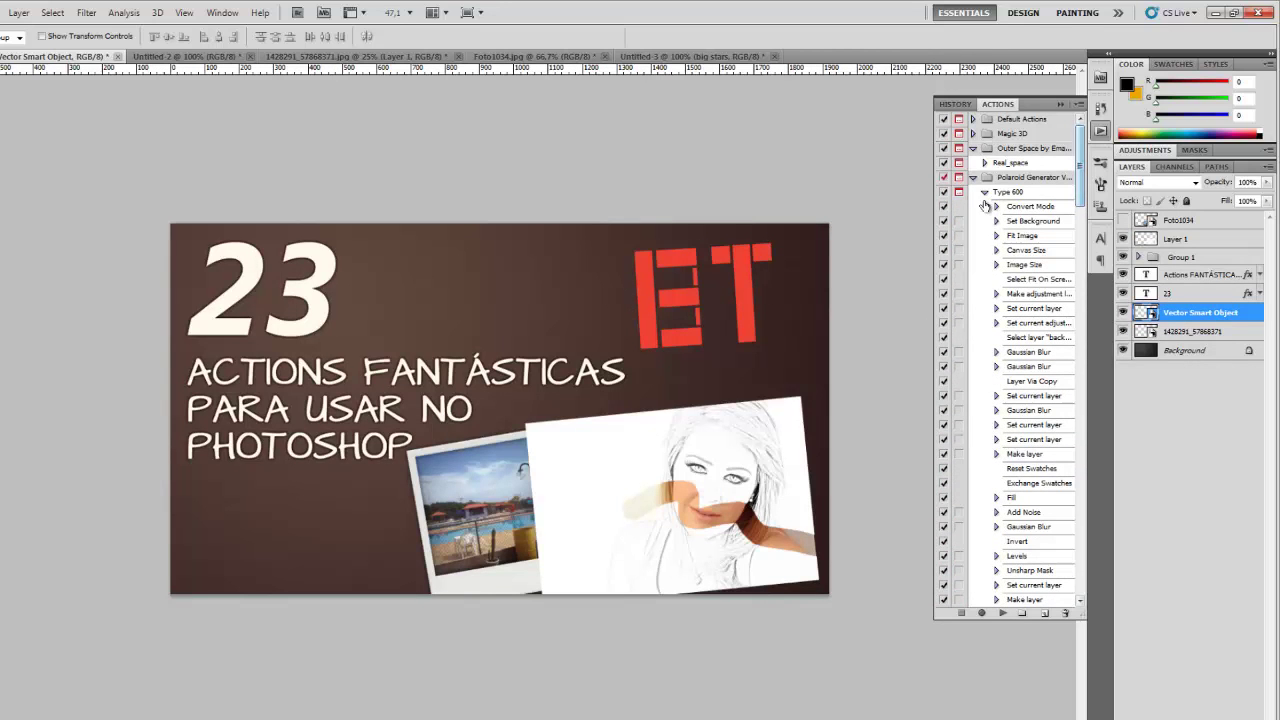
click(973, 191)
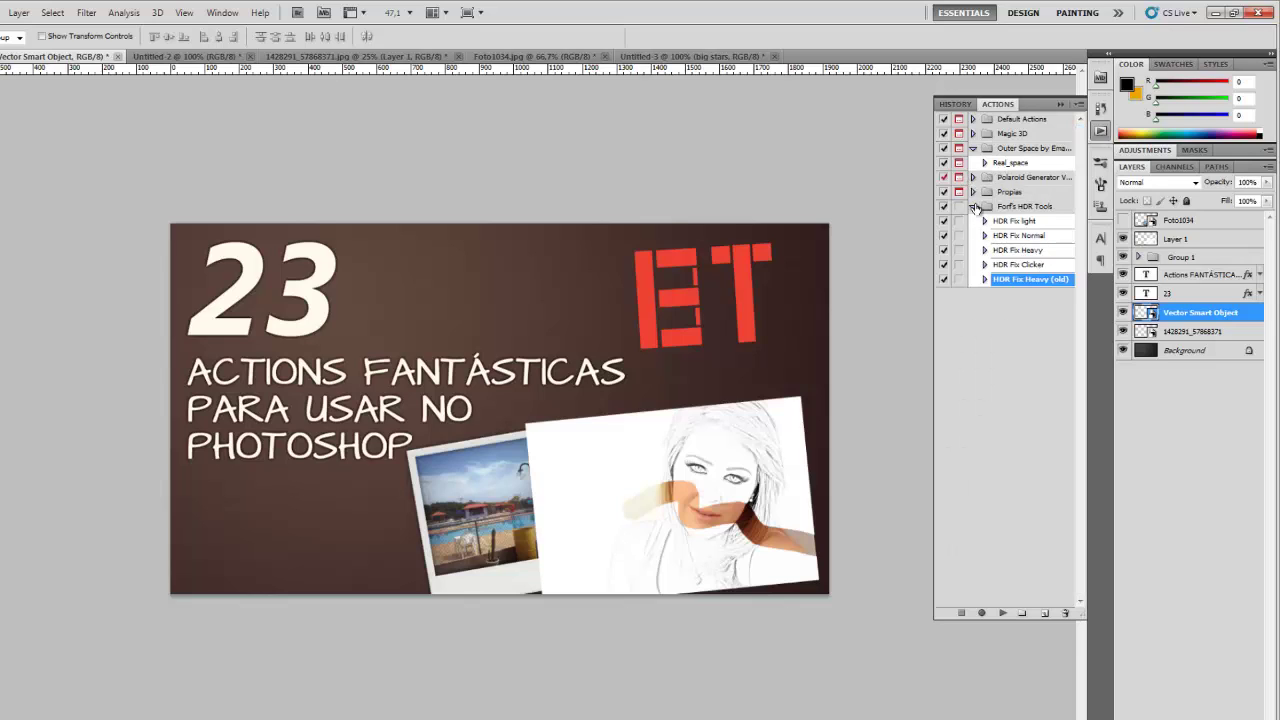
click(973, 206)
click(1008, 134)
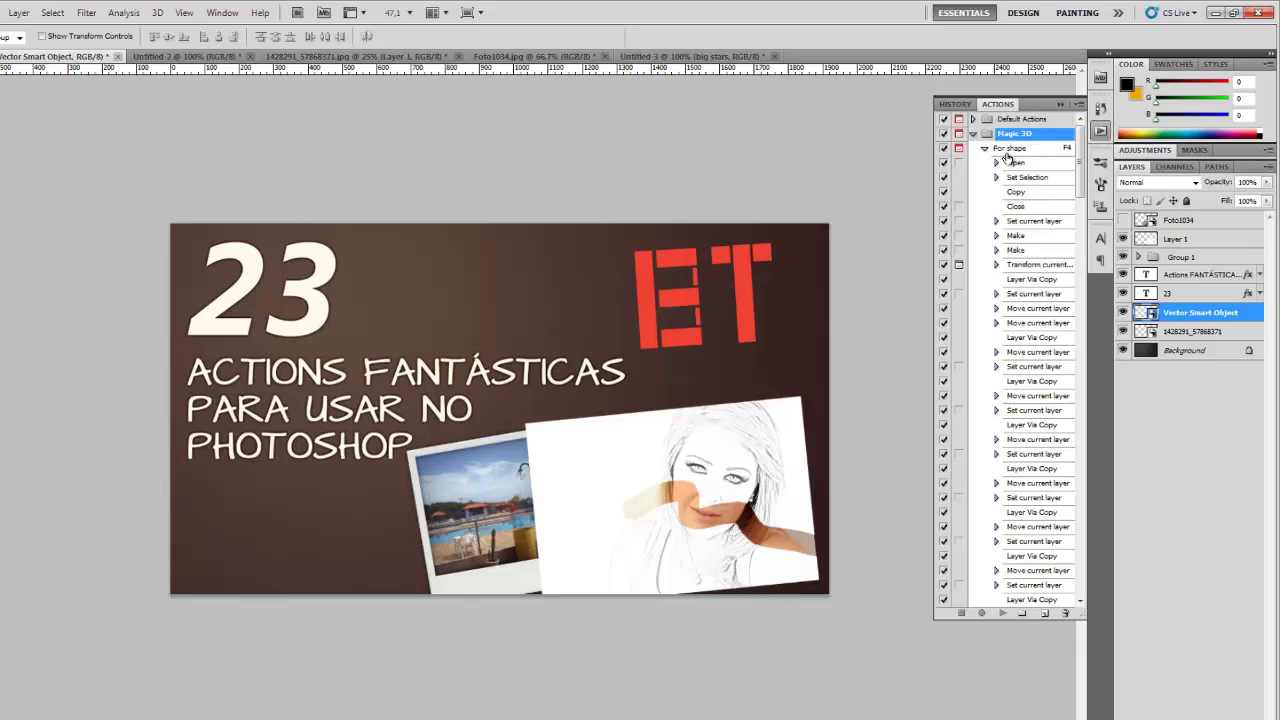
click(984, 148)
click(1010, 148)
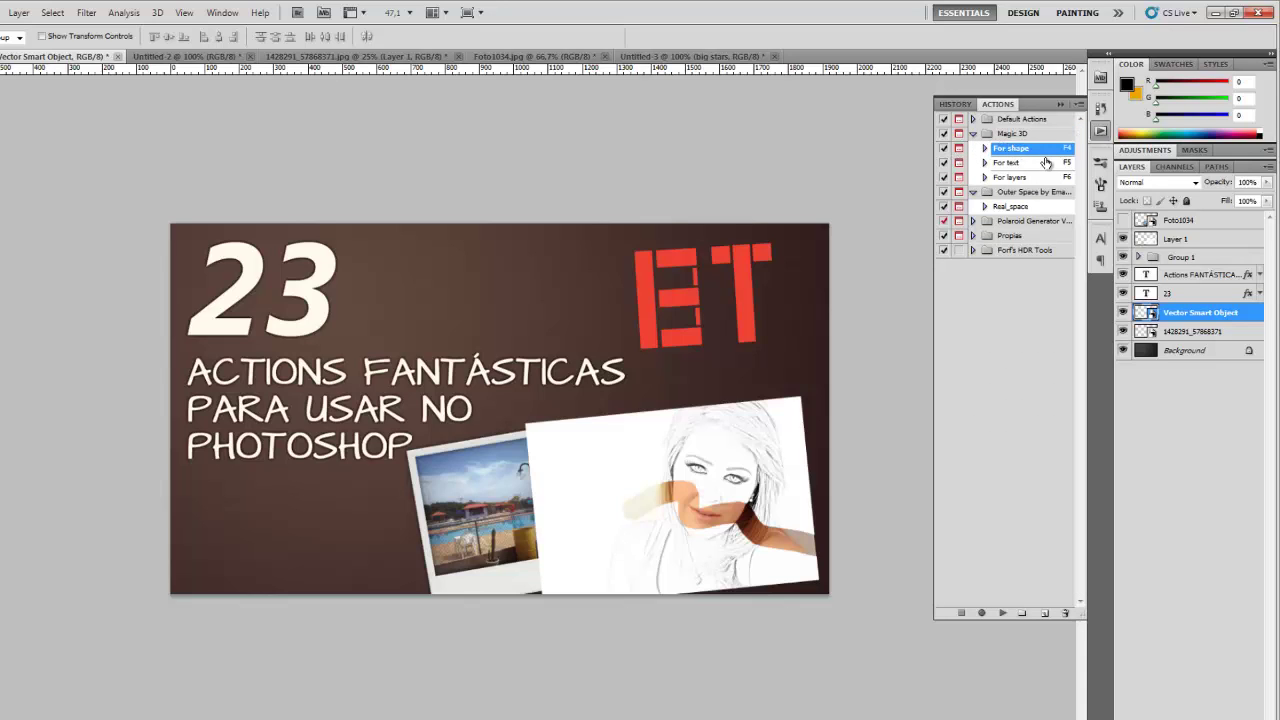
click(1001, 613)
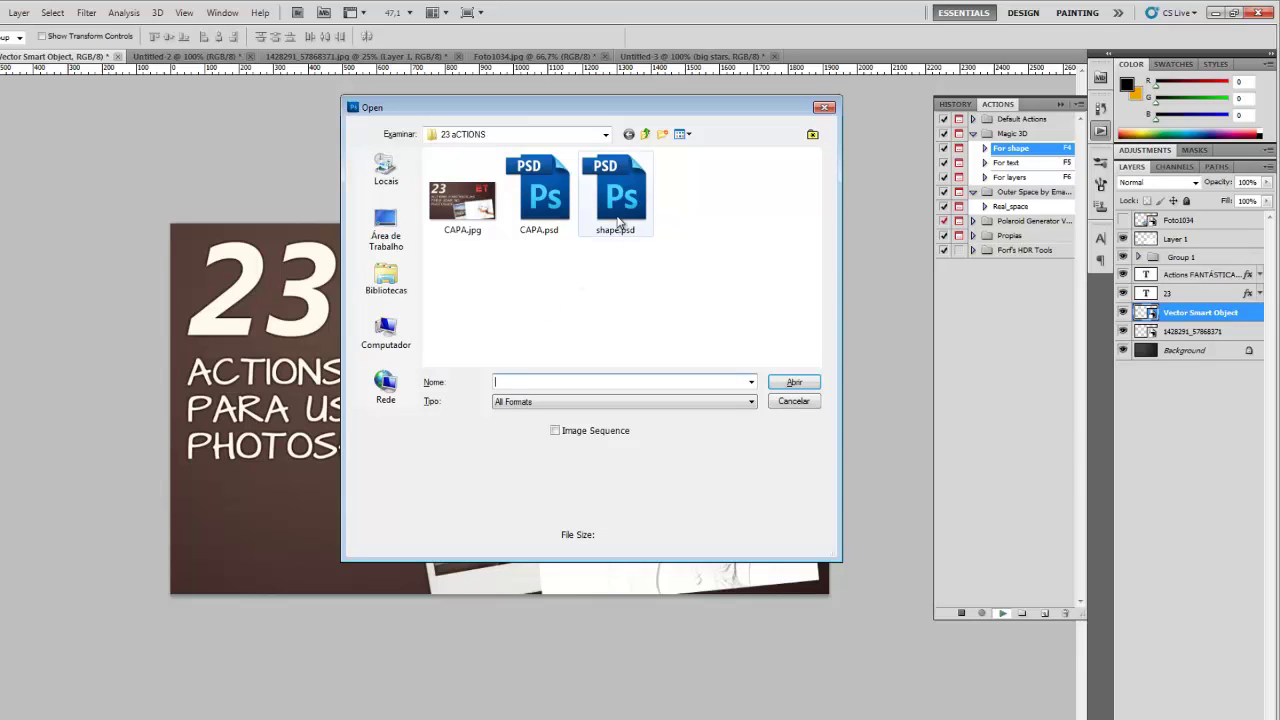
- Let For shape run, committing the ET transform and accepting each Layer Style, including drop shadow
key(Escape)
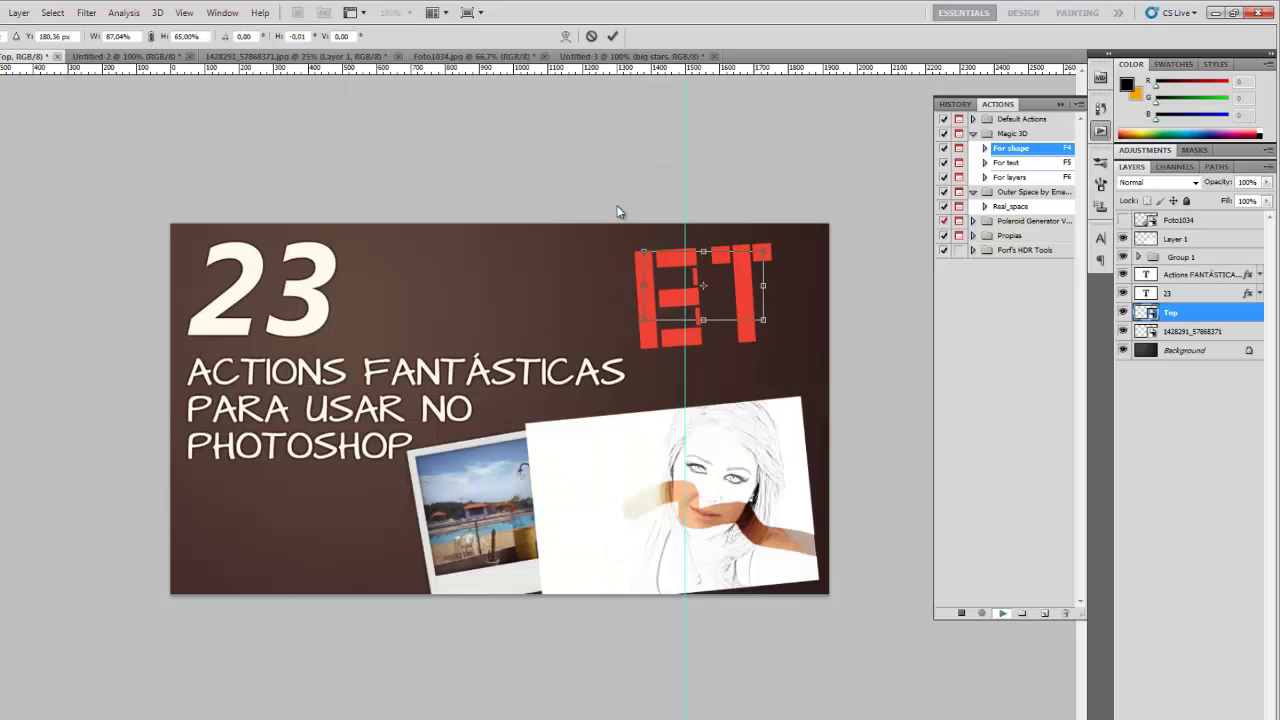
click(614, 37)
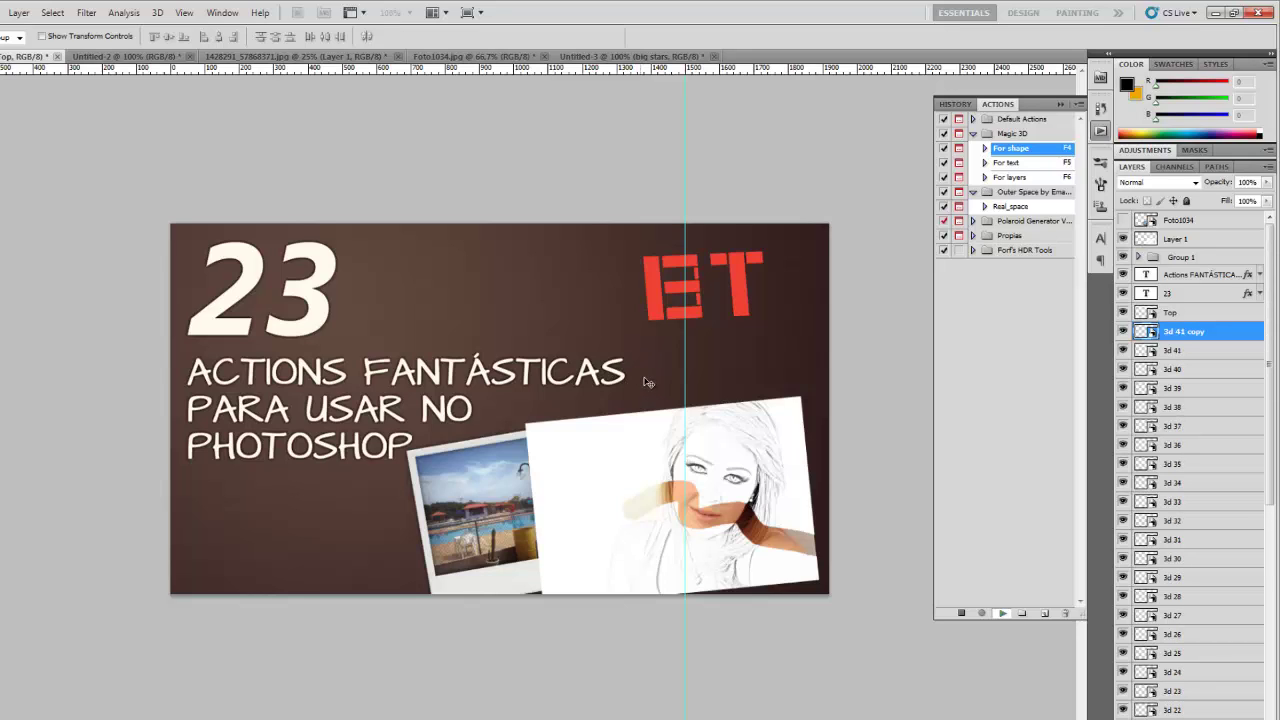
click(975, 227)
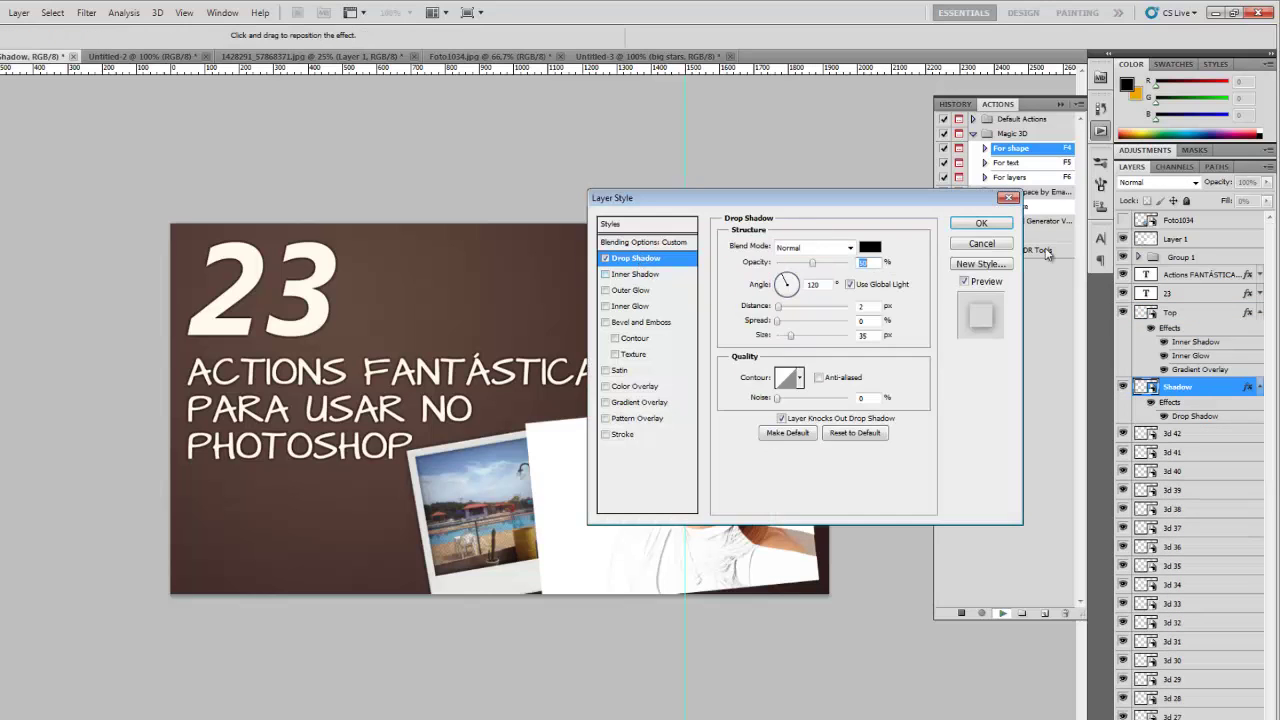
click(981, 225)
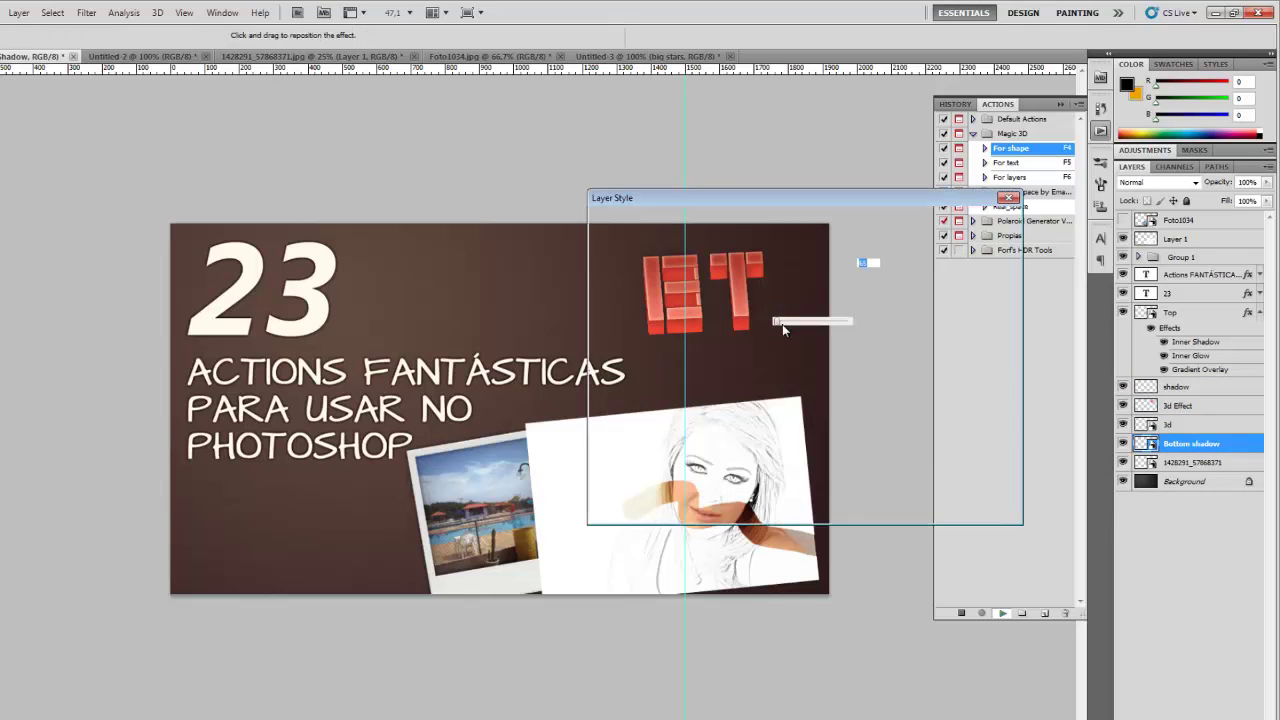
click(966, 226)
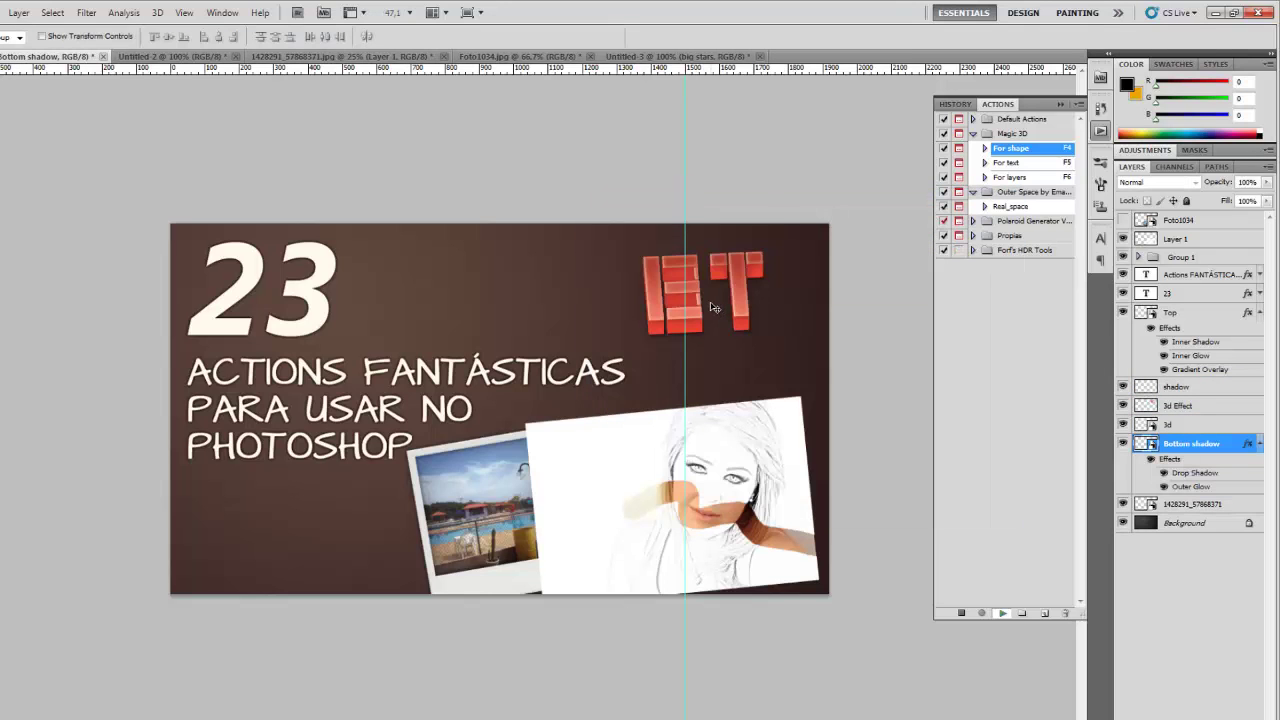
click(981, 223)
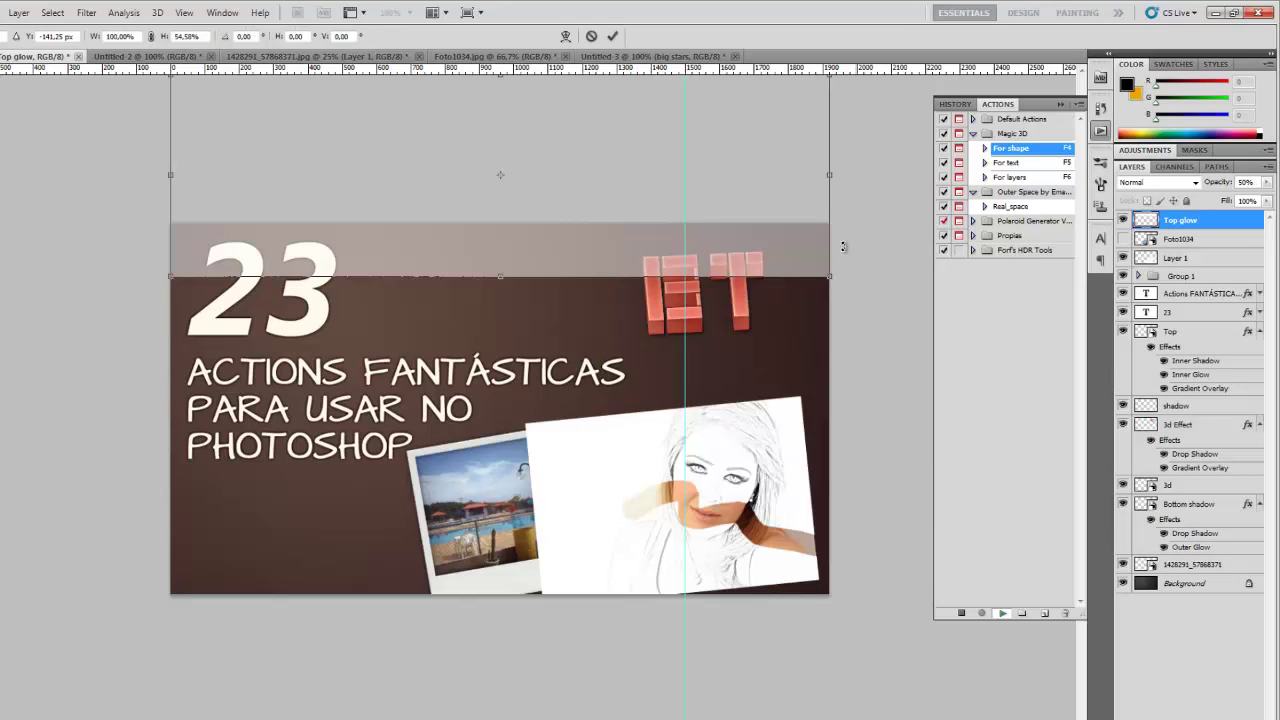
- Commit the Top glow transform and continue past the 'Set' and no-pixels warnings
click(614, 38)
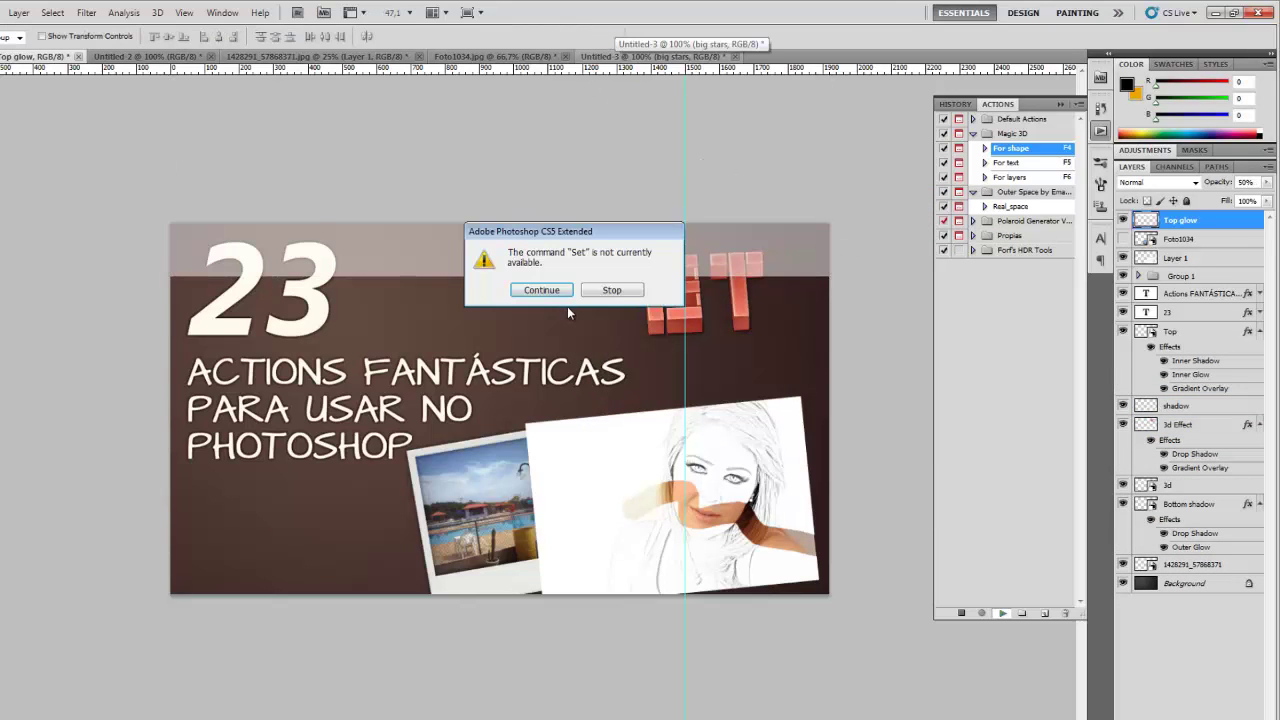
click(547, 293)
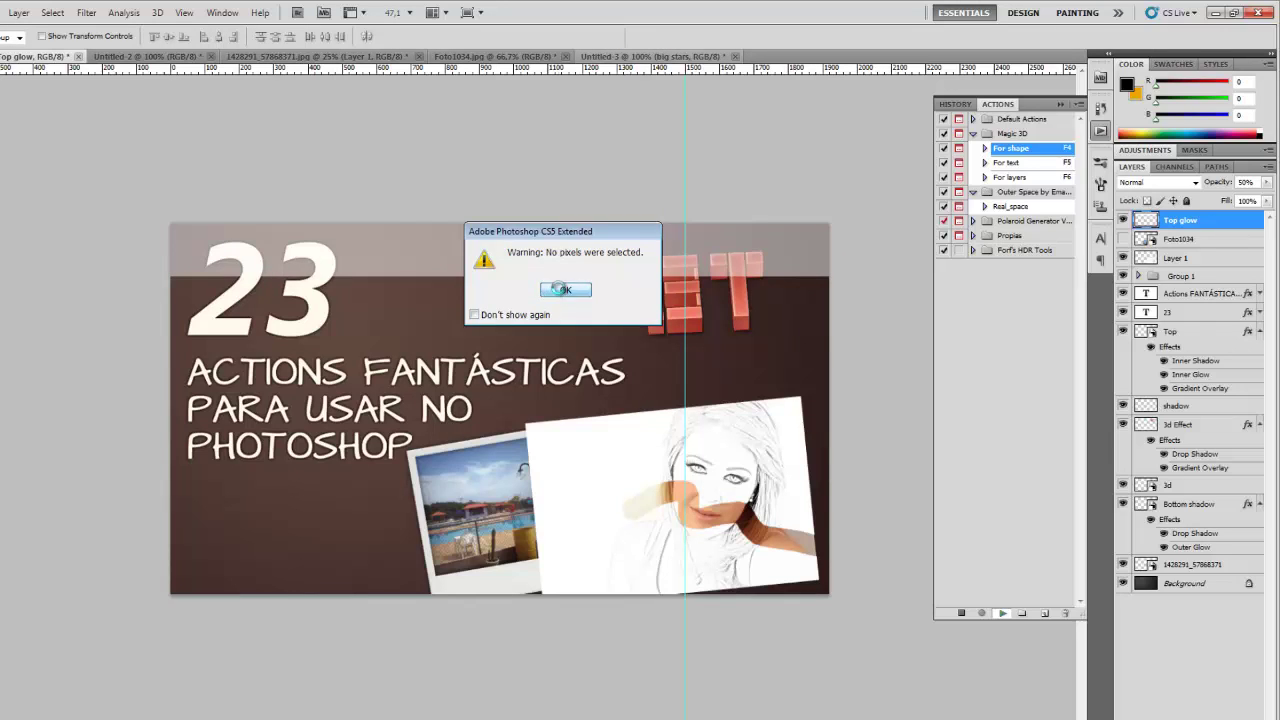
click(559, 290)
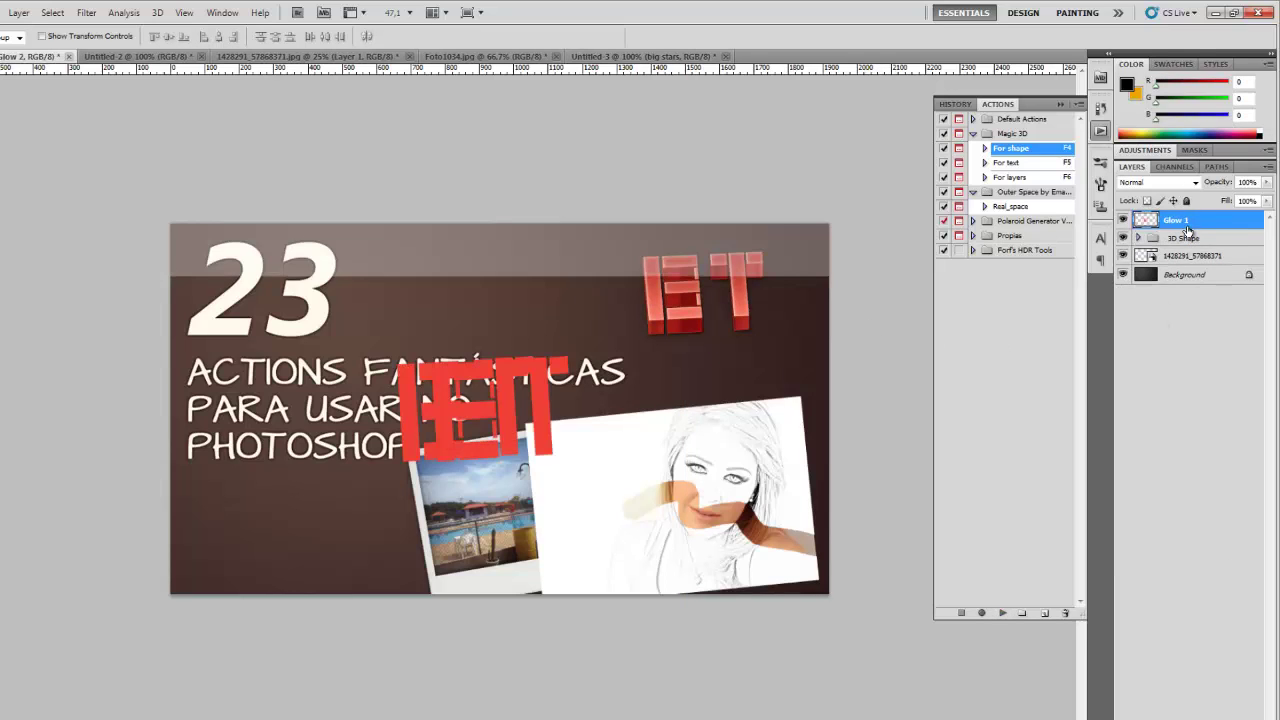
click(1137, 218)
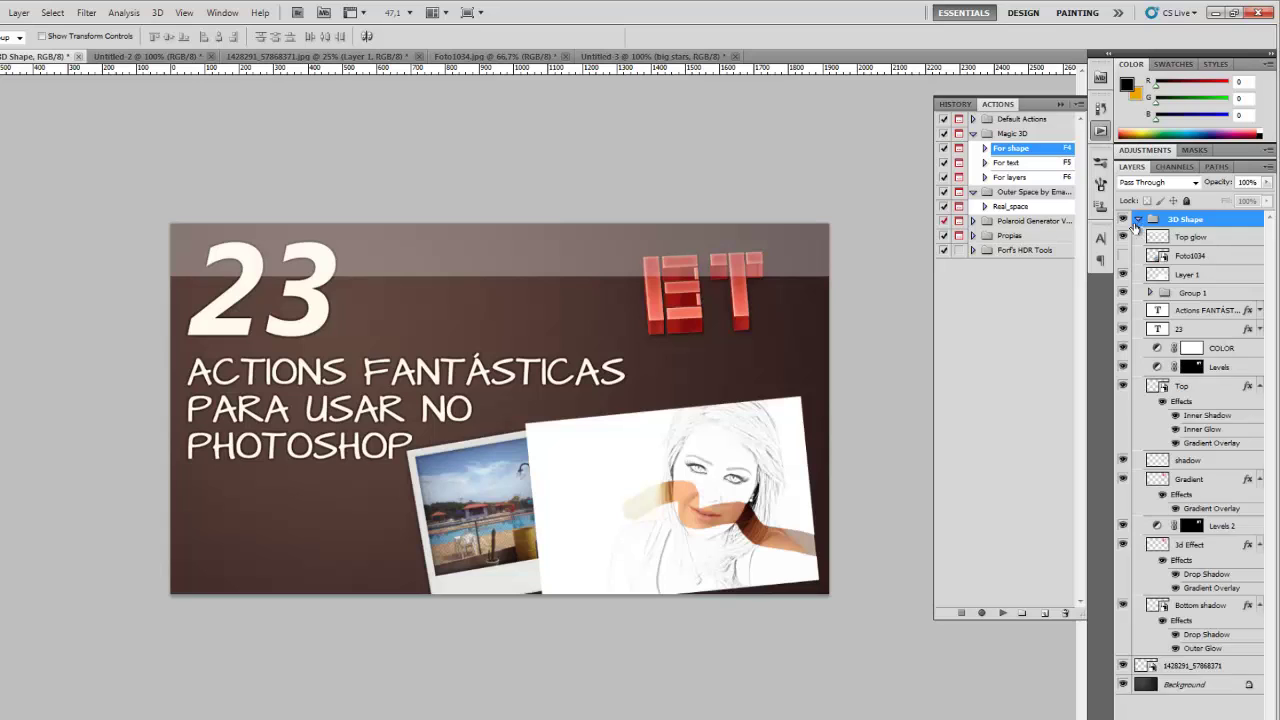
click(1190, 237)
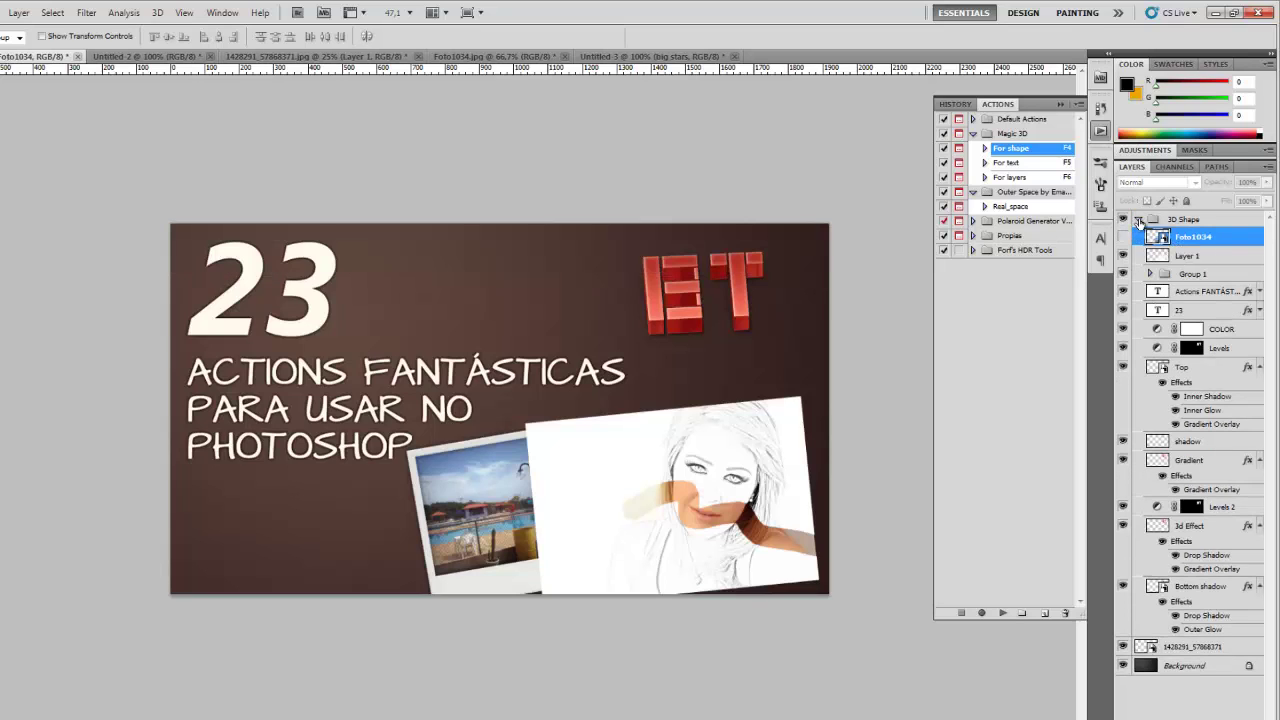